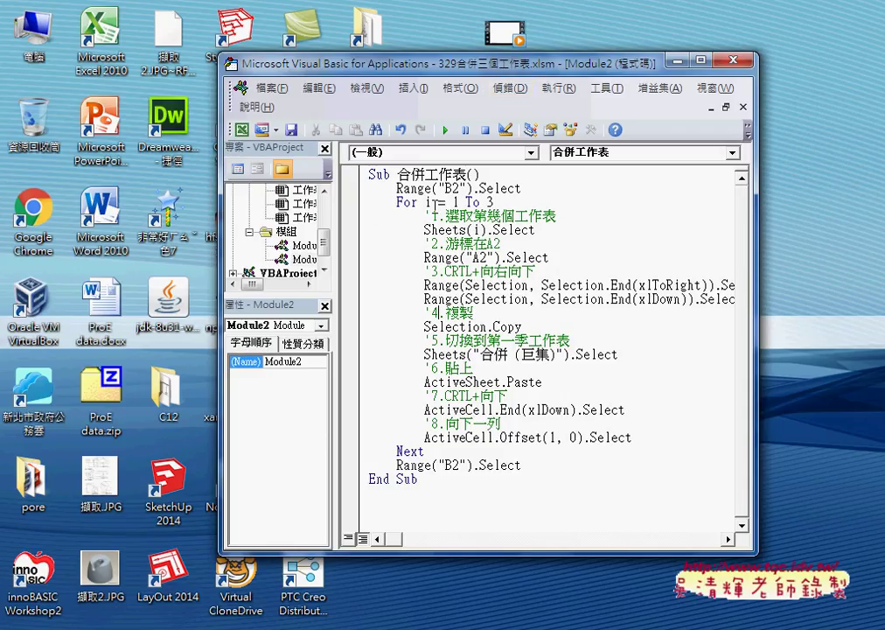
Highlight the merge macro's copy-and-switch lines, the move-down line, the For line and Next
mouse_move(423, 215)
mouse_down()
mouse_move(517, 368)
mouse_move(446, 396)
mouse_up()
click(483, 257)
click(644, 437)
drag(645, 437, 424, 438)
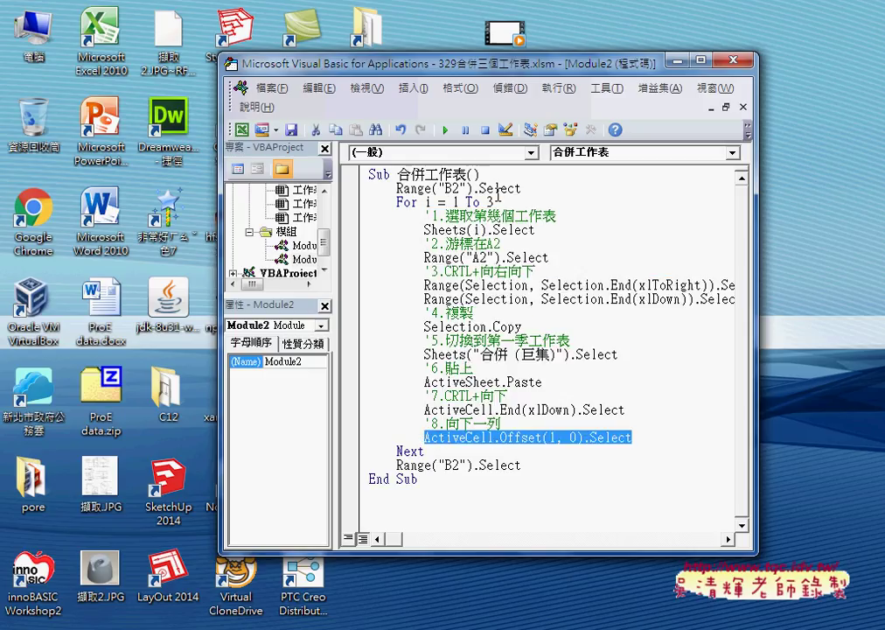
drag(495, 202, 383, 202)
double_click(409, 451)
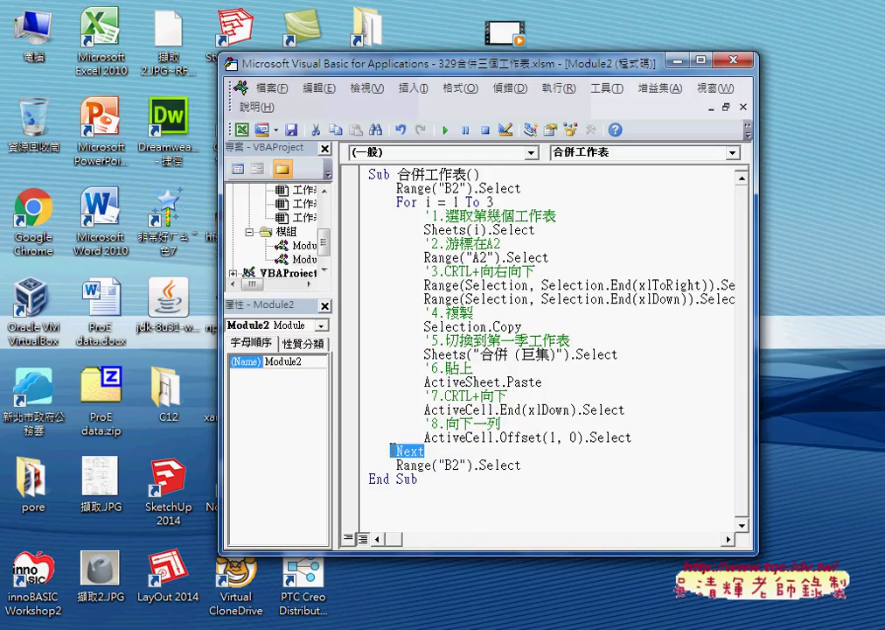
click(403, 306)
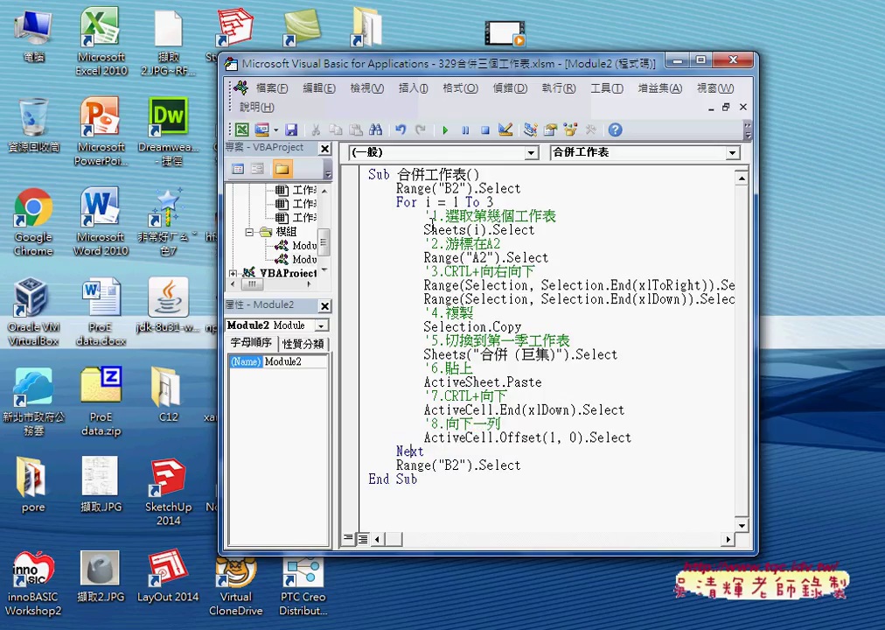
Point out the For…Next loop bounds and the lines selecting B2 at the start and end
click(402, 203)
click(404, 451)
drag(522, 188, 396, 188)
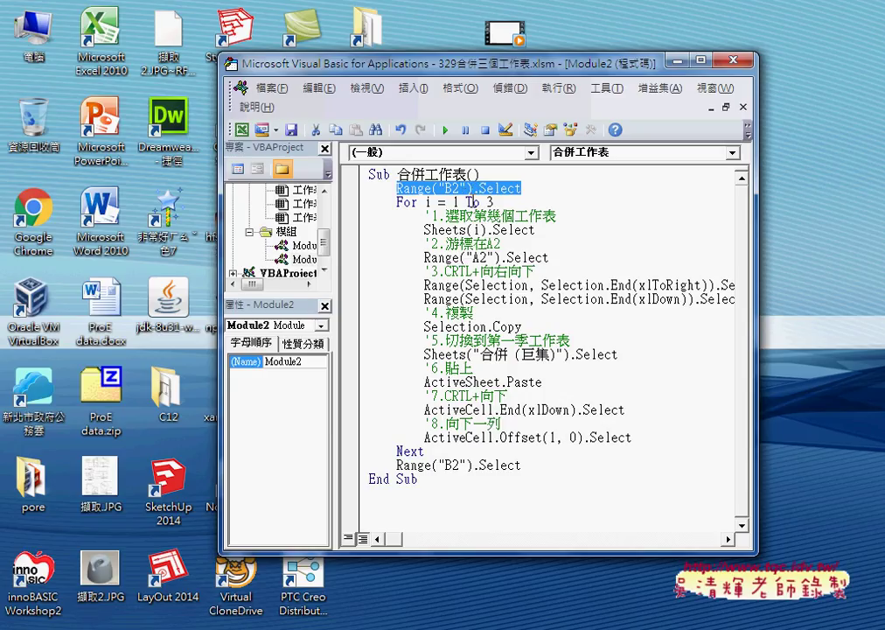
drag(523, 465, 398, 466)
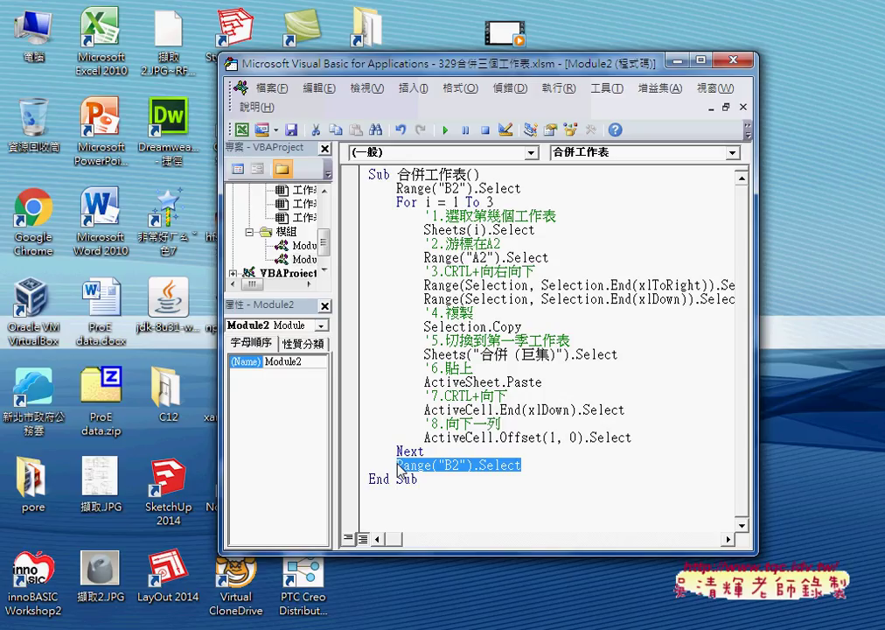
click(426, 465)
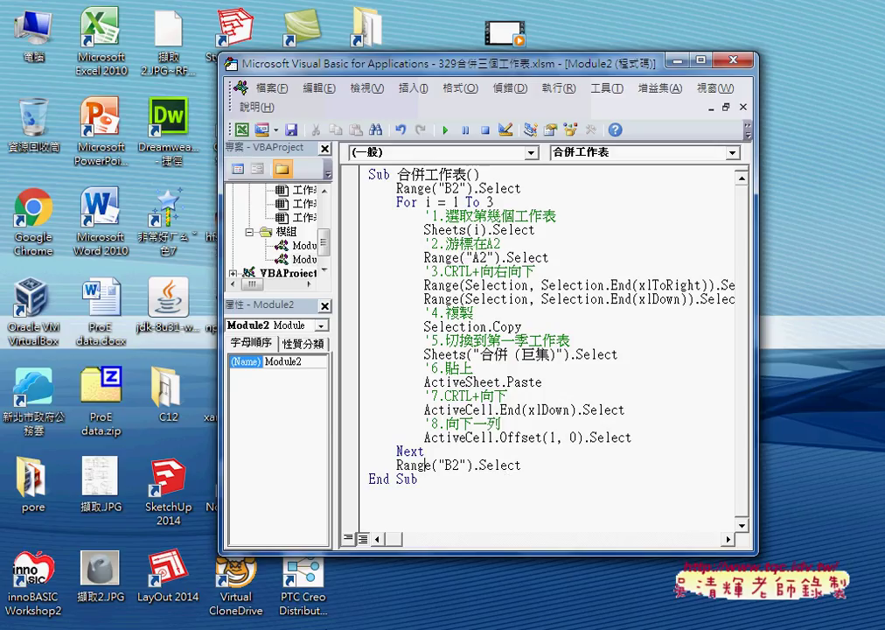
In Excel, select A2:A11 on the 合併(巨集) sheet, then the names in A2:A10 on 一年級
mouse_move(297, 625)
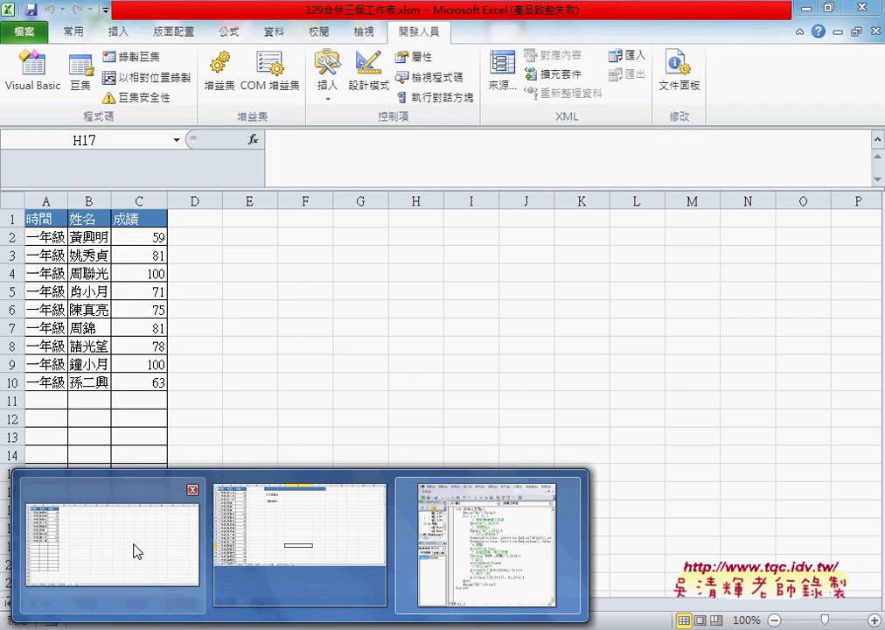
click(136, 551)
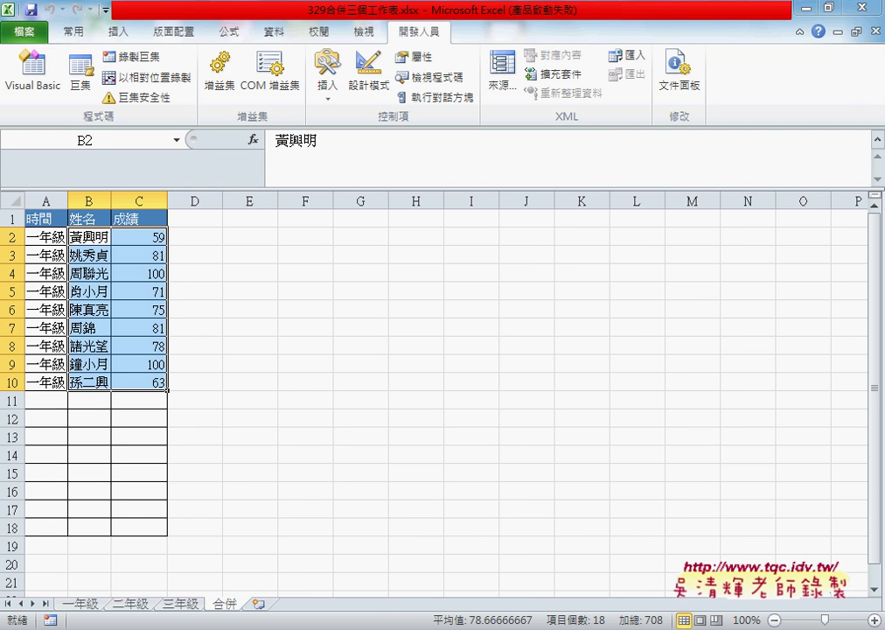
click(57, 237)
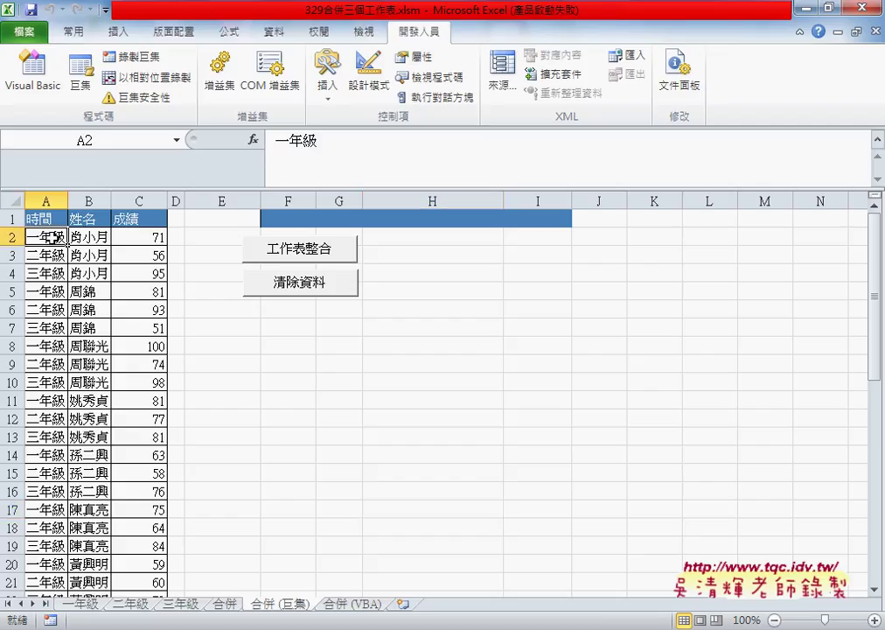
drag(57, 237, 41, 399)
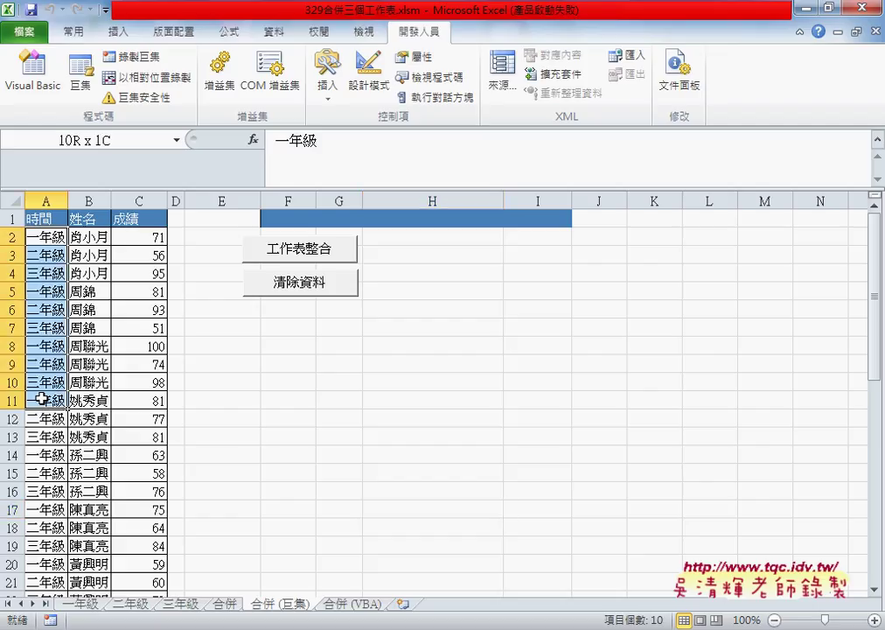
click(82, 604)
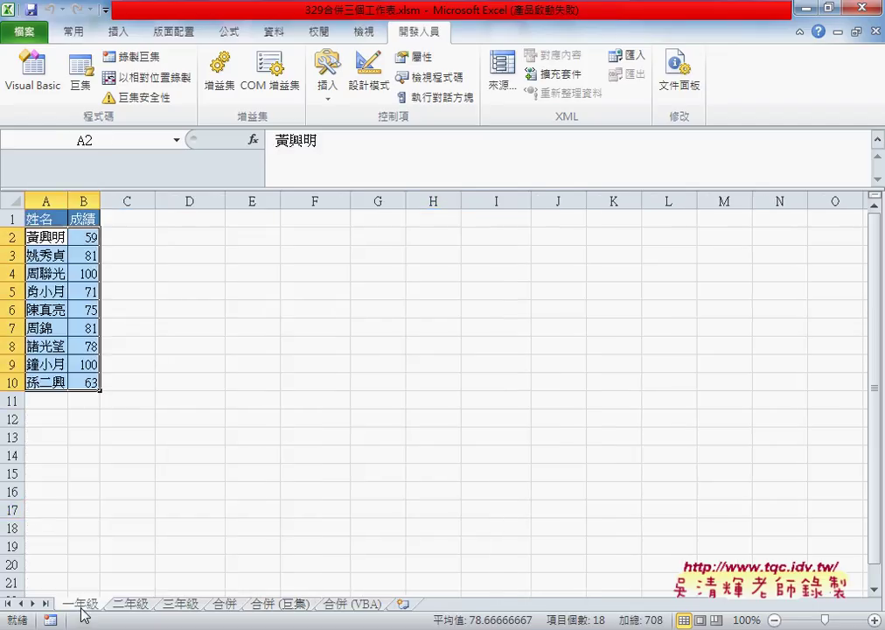
drag(44, 234, 42, 385)
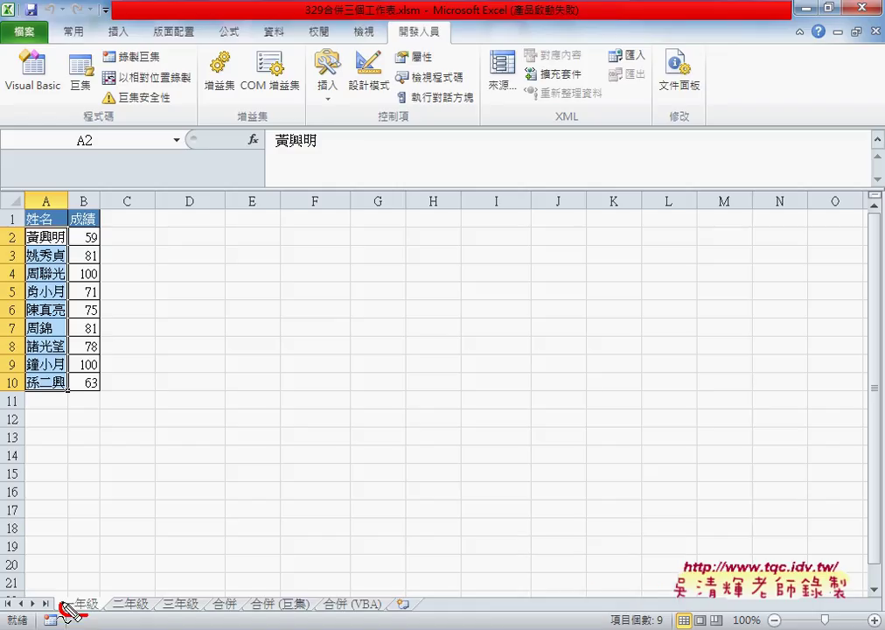
mouse_move(63, 604)
mouse_down()
mouse_move(81, 586)
mouse_move(97, 597)
mouse_up()
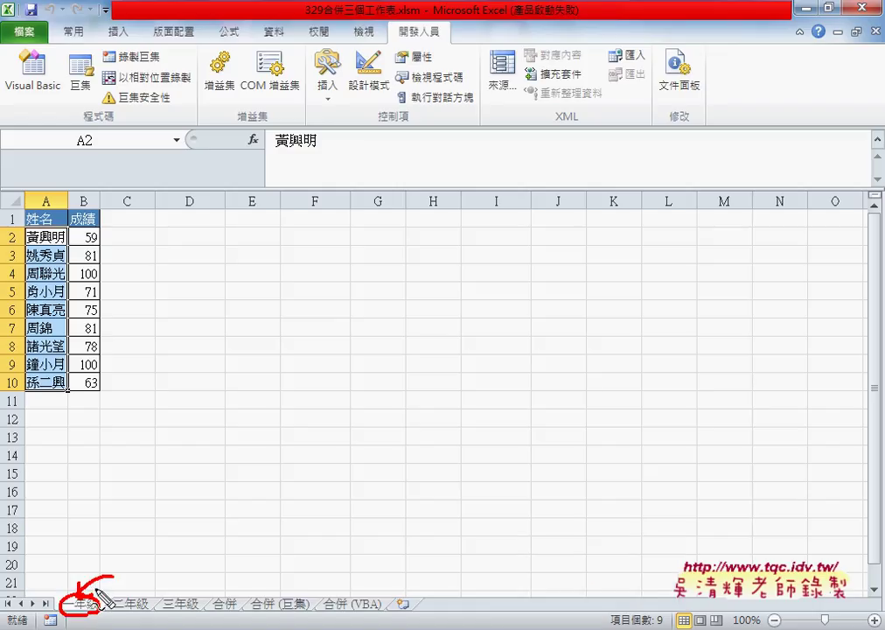
drag(182, 378, 198, 359)
mouse_move(179, 418)
mouse_down()
mouse_move(200, 407)
mouse_move(210, 428)
mouse_move(241, 423)
mouse_move(254, 408)
mouse_move(263, 429)
mouse_up()
drag(307, 387, 298, 431)
drag(194, 440, 261, 442)
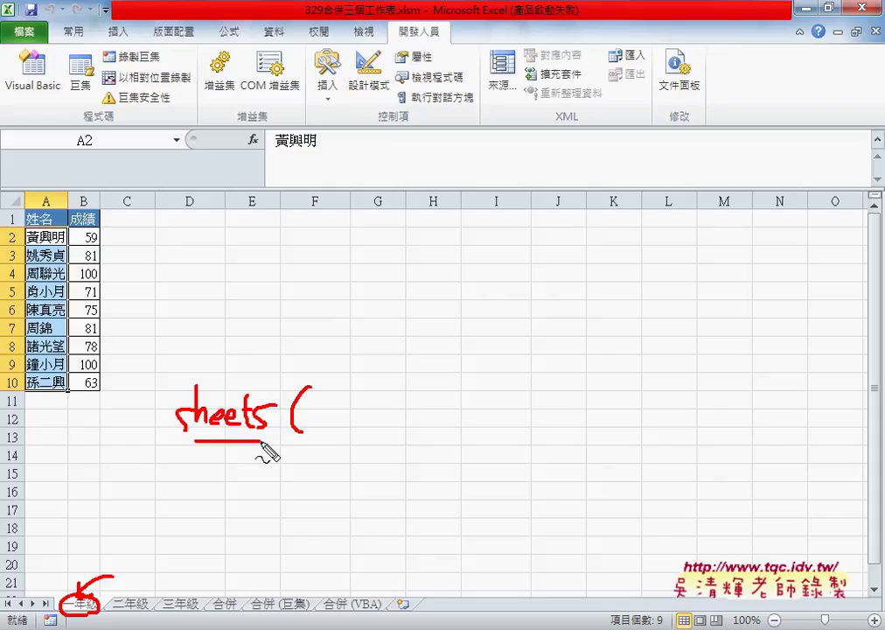
drag(408, 596, 395, 609)
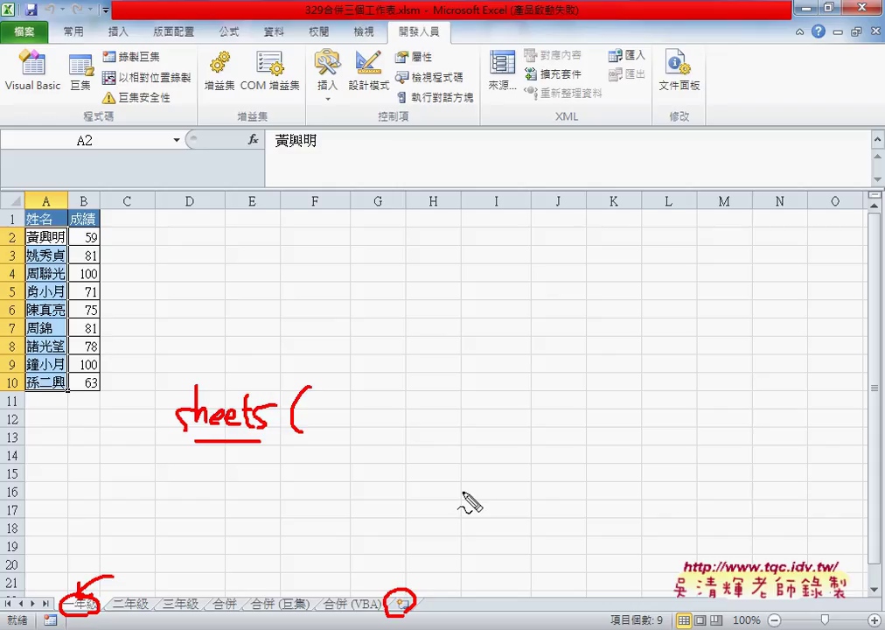
drag(194, 430, 254, 428)
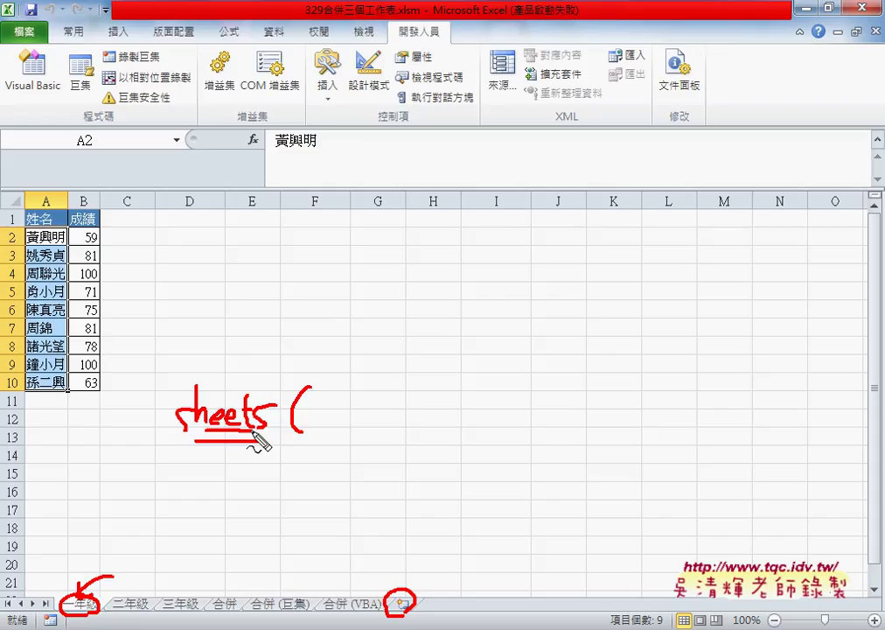
key(Escape)
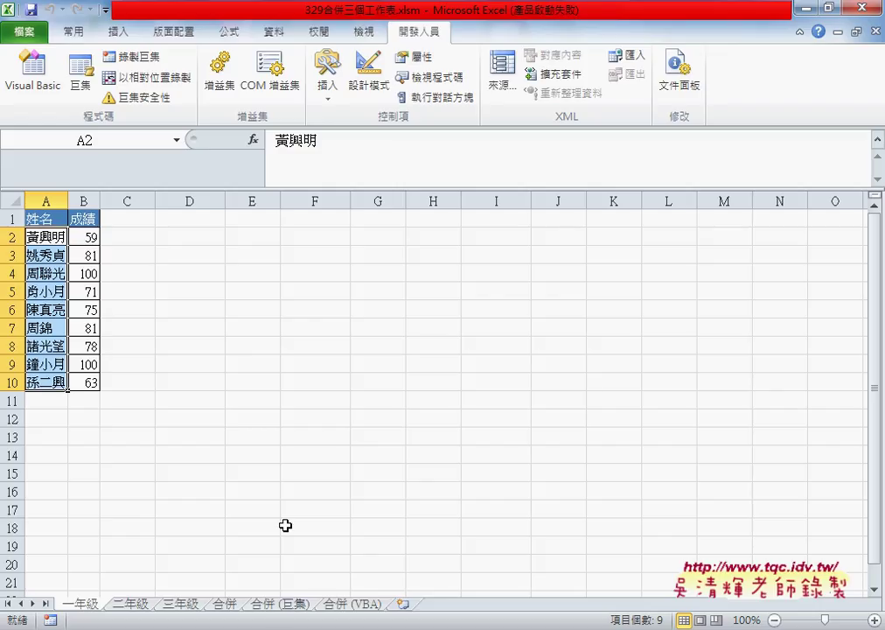
Clear the 合併(巨集) sheet with 清除資料 and run the merge macro from the VBA editor
click(282, 604)
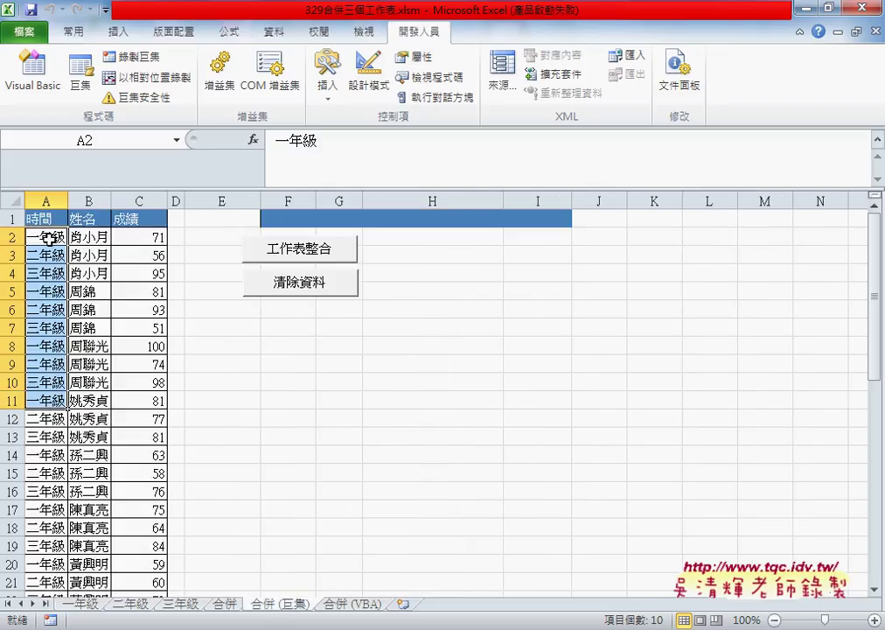
click(278, 285)
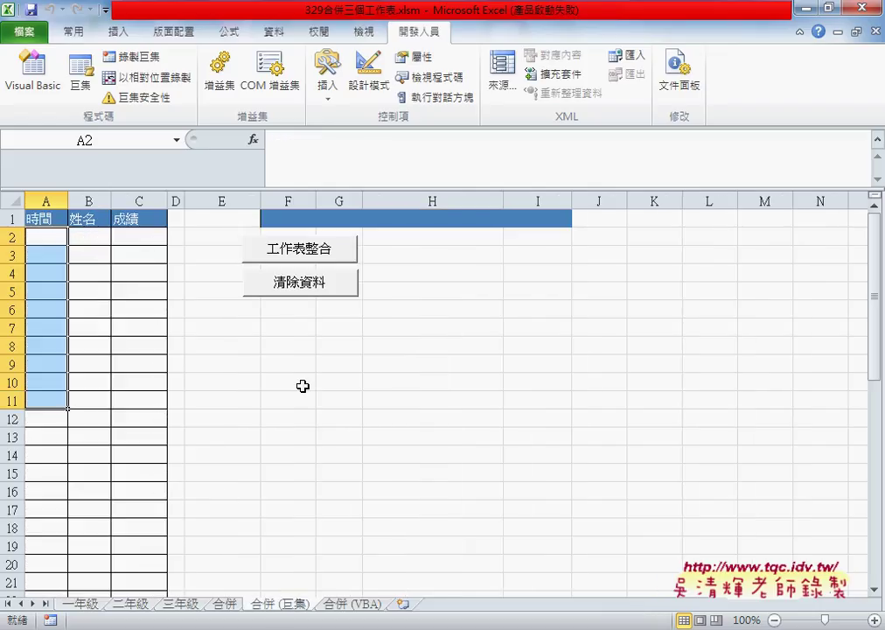
key(alt+F11)
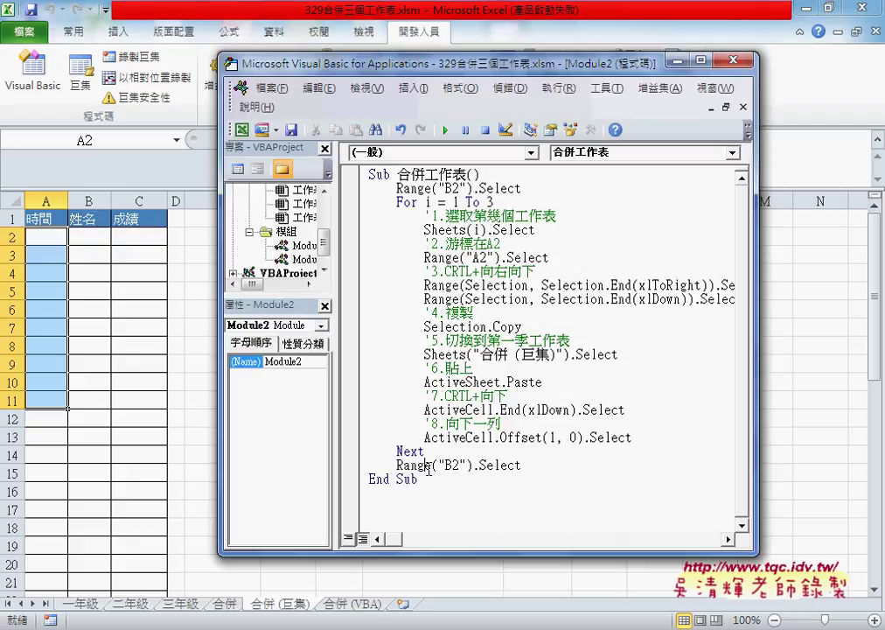
click(444, 131)
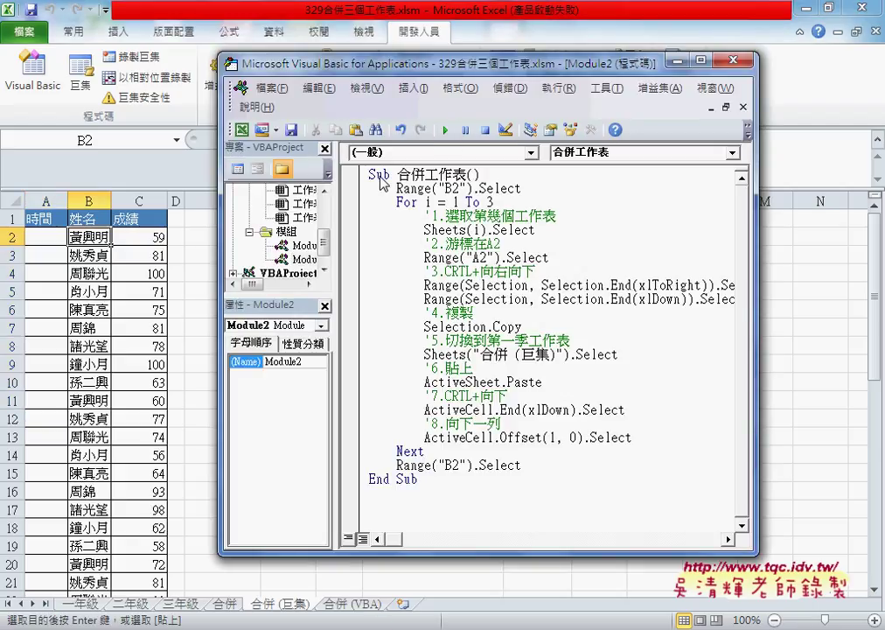
Select each grade's block in column A, from row 2 down to A28, to check the merge
drag(49, 236, 54, 505)
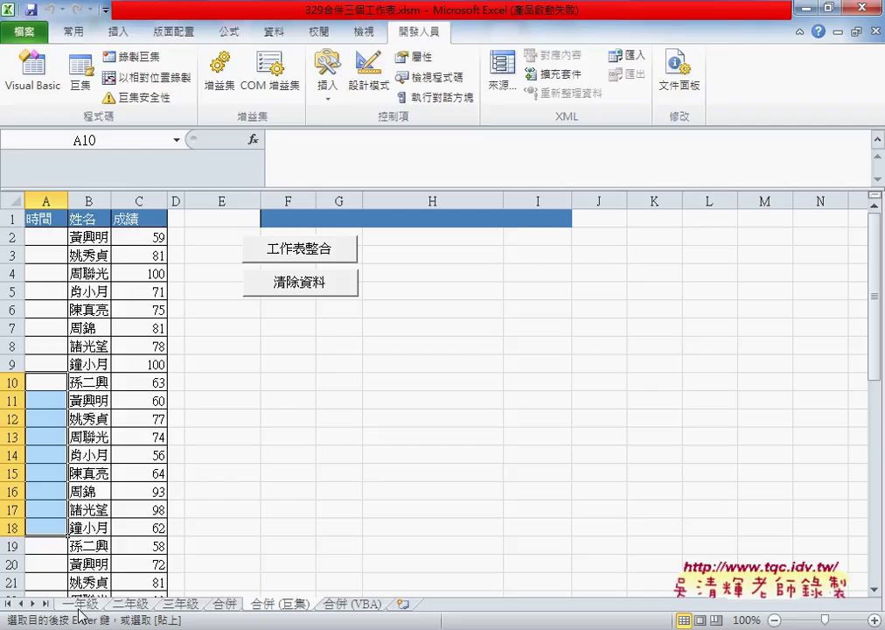
drag(45, 240, 48, 368)
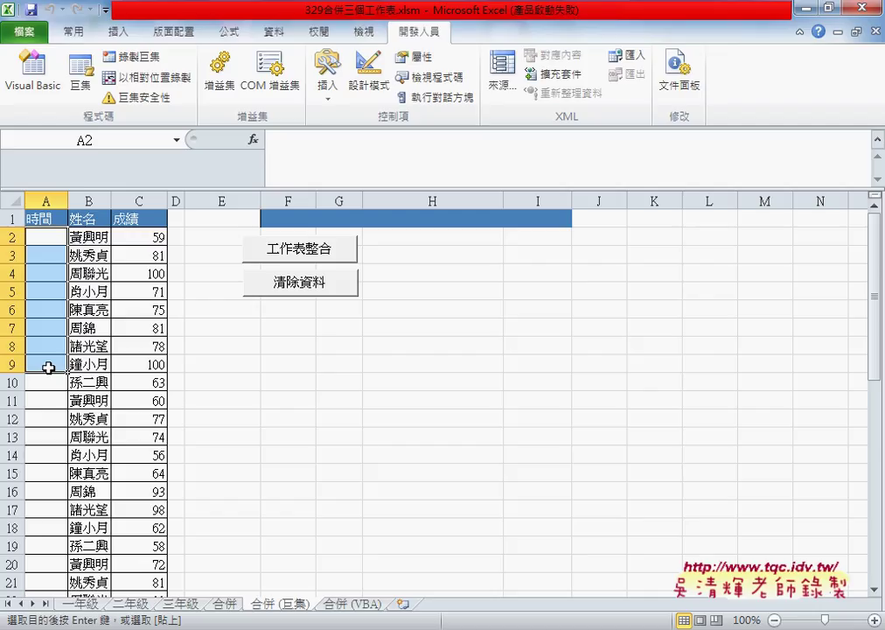
click(52, 385)
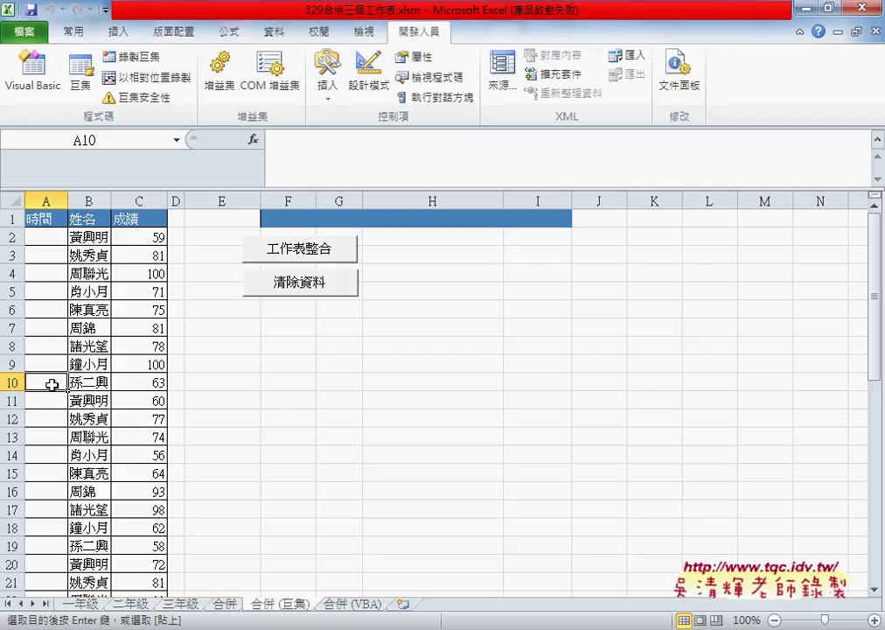
drag(52, 385, 48, 544)
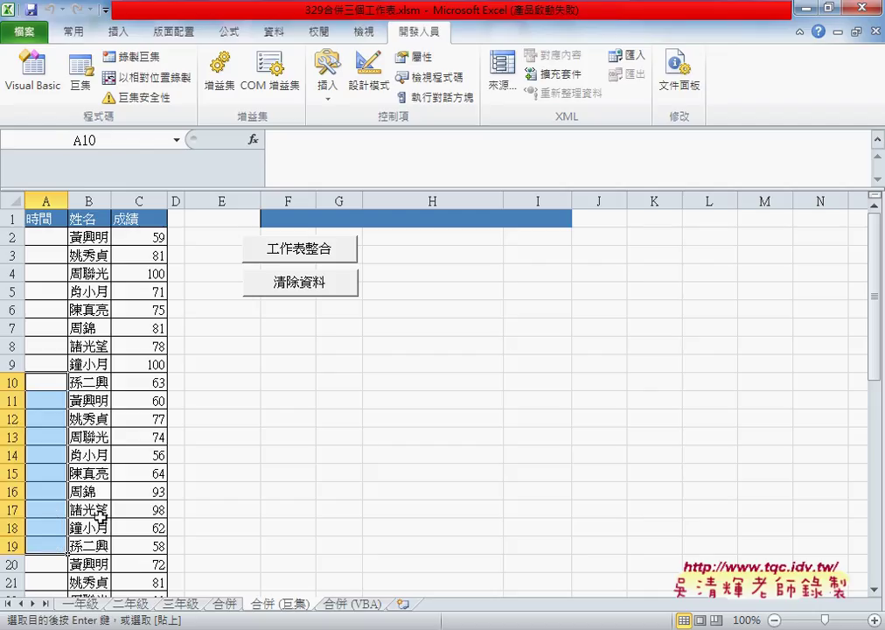
scroll(51, 516, down, 2)
click(44, 455)
scroll(49, 464, down, 3)
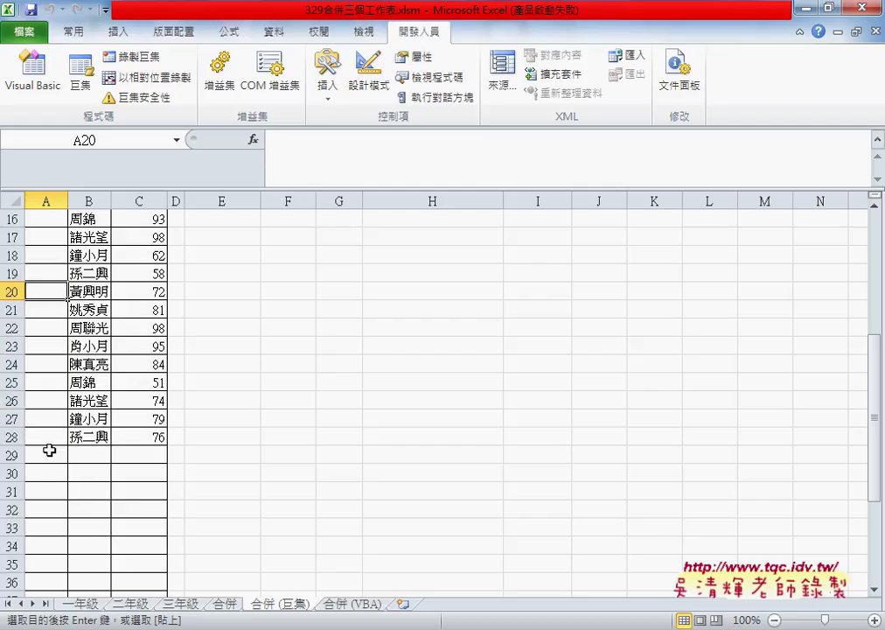
click(51, 442)
scroll(50, 441, up, 3)
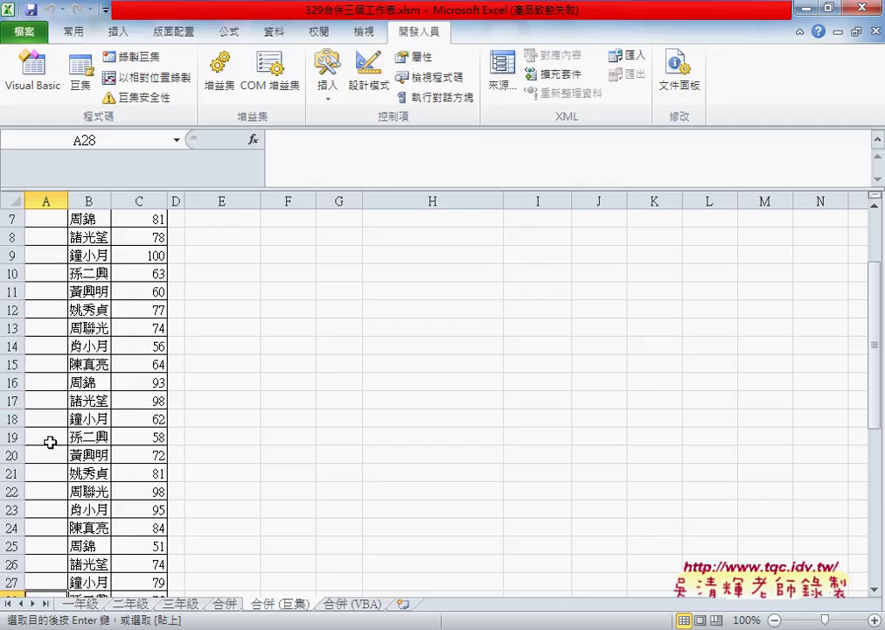
scroll(50, 442, up, 2)
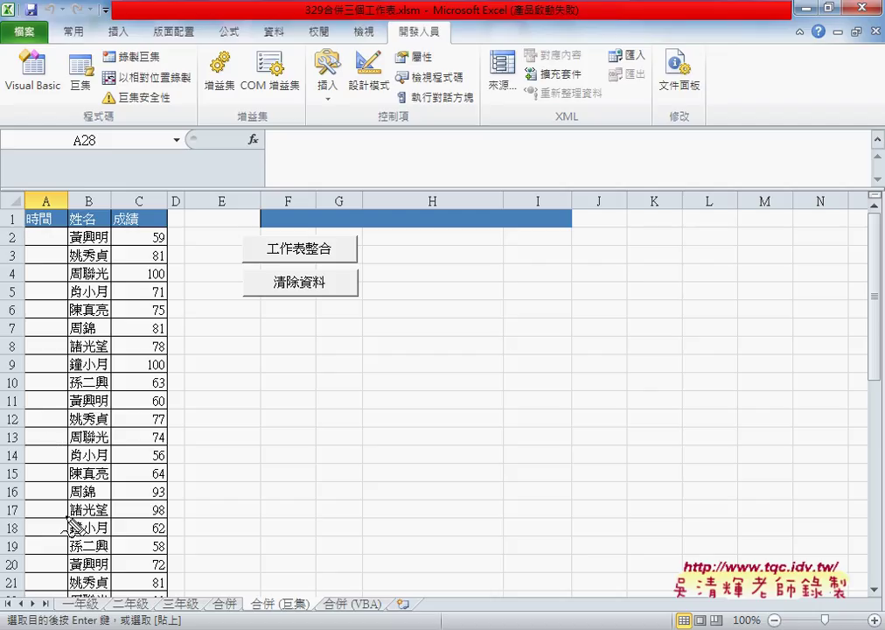
drag(76, 598, 95, 611)
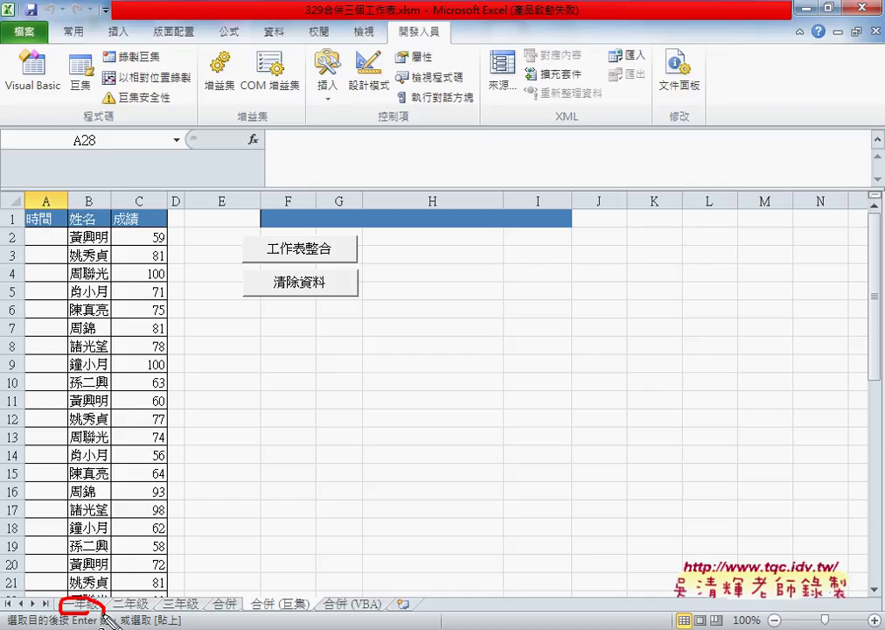
mouse_move(22, 235)
mouse_down()
mouse_move(35, 372)
mouse_move(26, 230)
mouse_up()
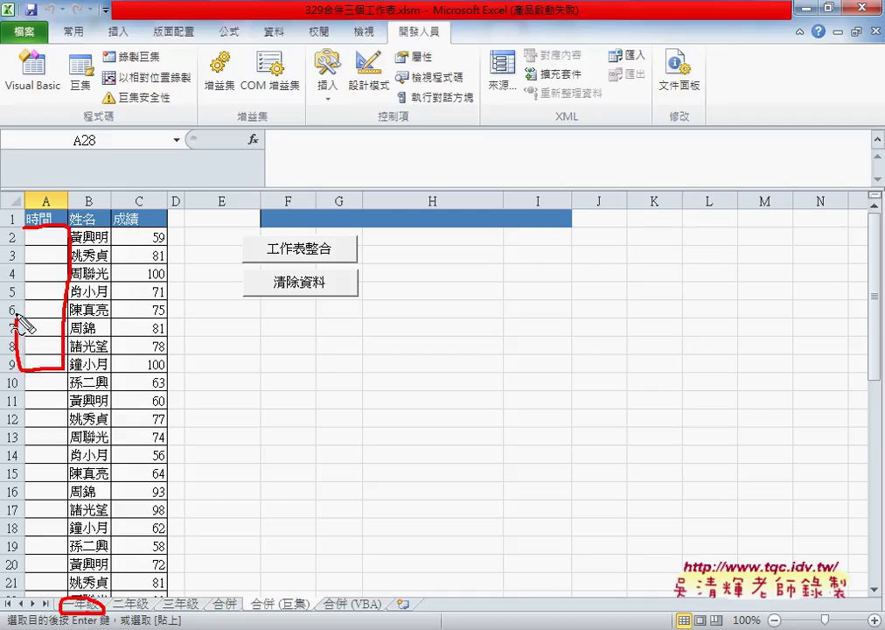
drag(125, 620, 114, 610)
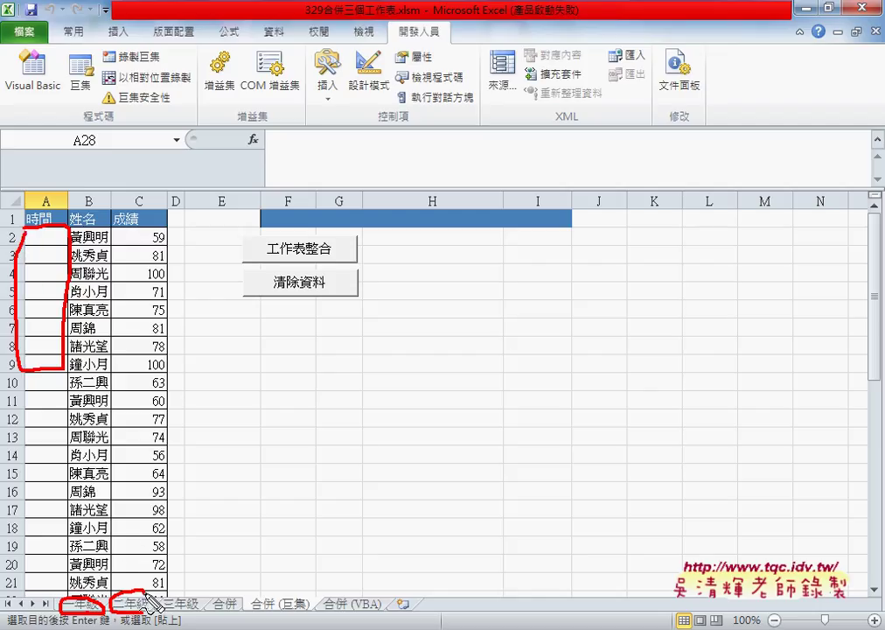
mouse_move(24, 376)
mouse_down()
mouse_move(33, 477)
mouse_move(24, 549)
mouse_up()
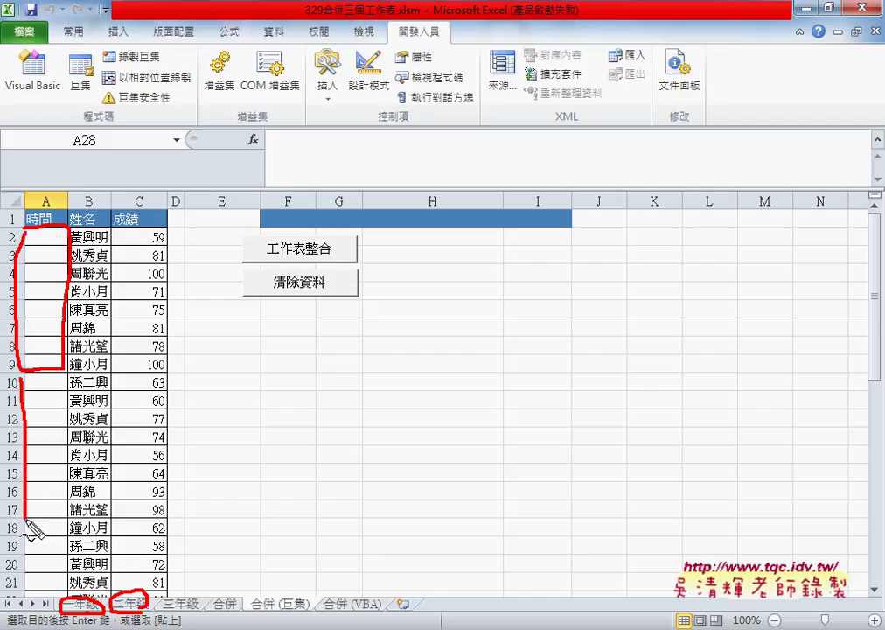
mouse_move(56, 369)
mouse_down()
mouse_move(70, 446)
mouse_move(36, 530)
mouse_move(75, 549)
mouse_up()
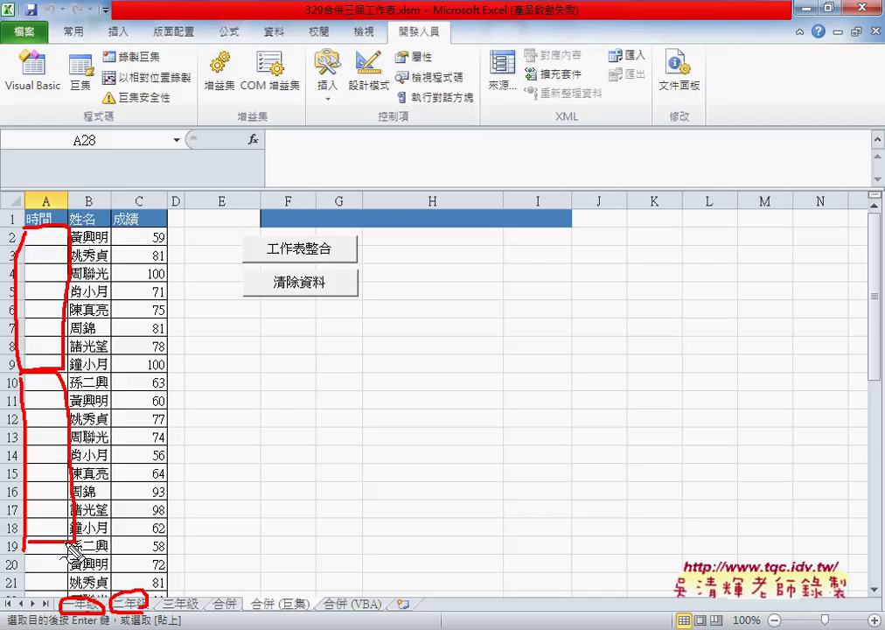
Insert a new public procedure named 班級工作表名稱 into Module2
key(alt+F11)
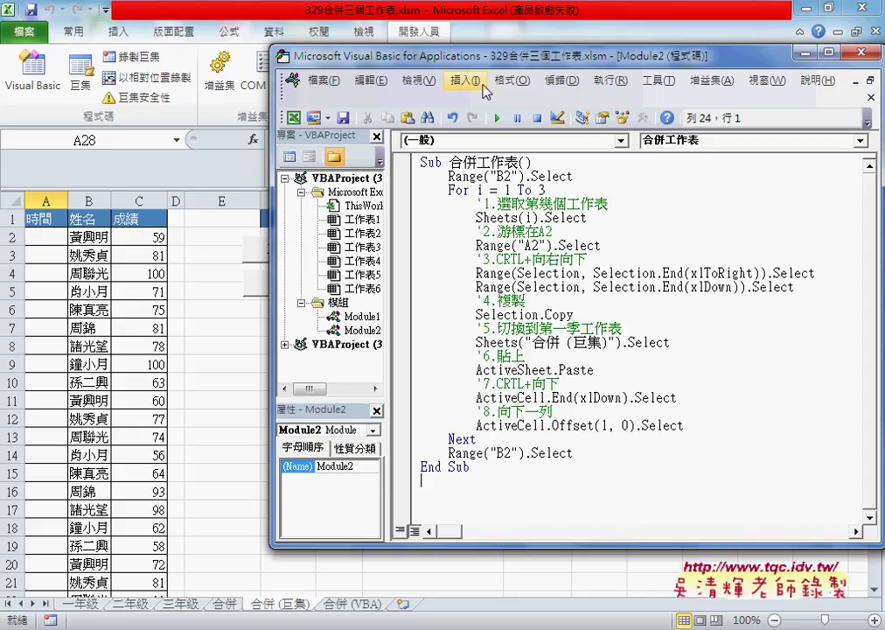
click(464, 80)
click(486, 102)
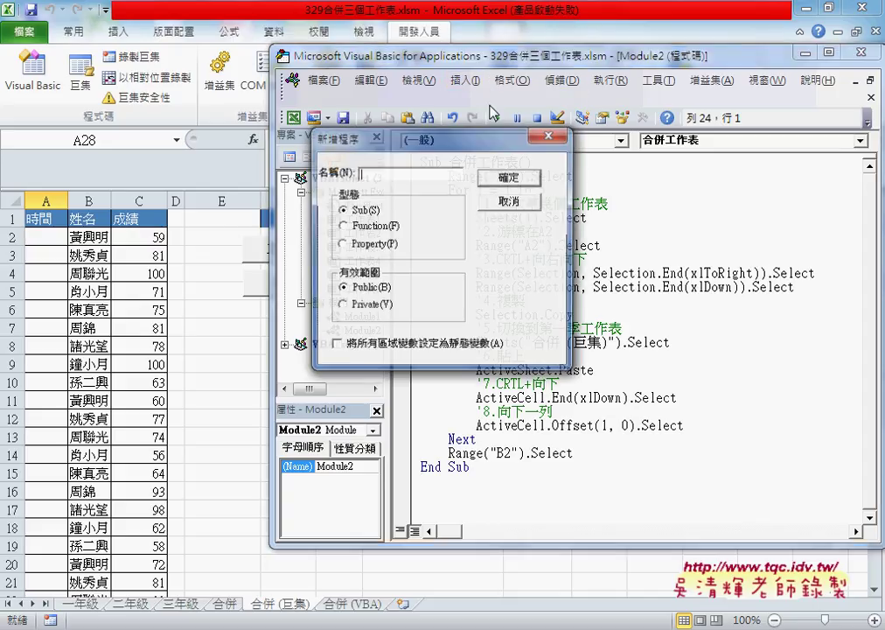
right_click(390, 173)
click(427, 251)
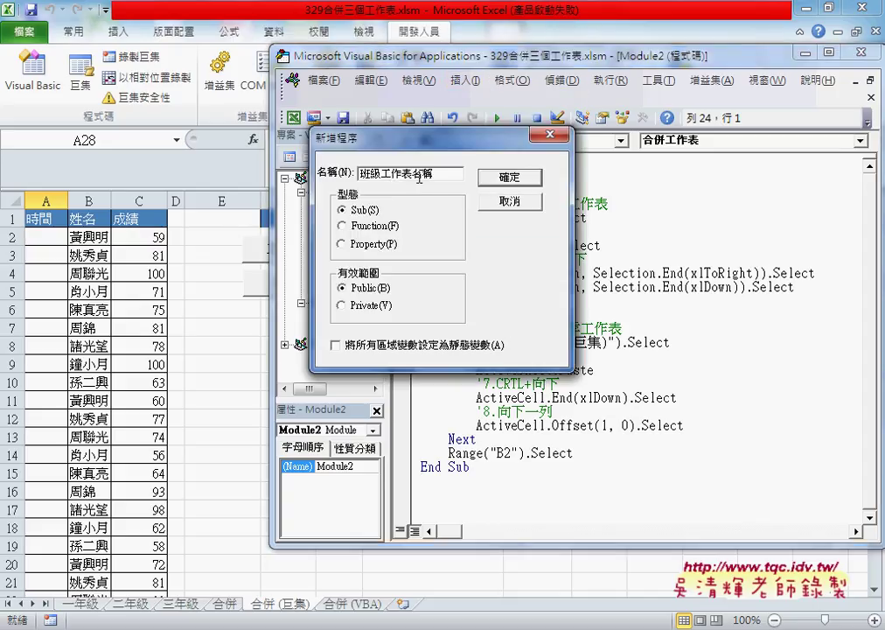
click(516, 178)
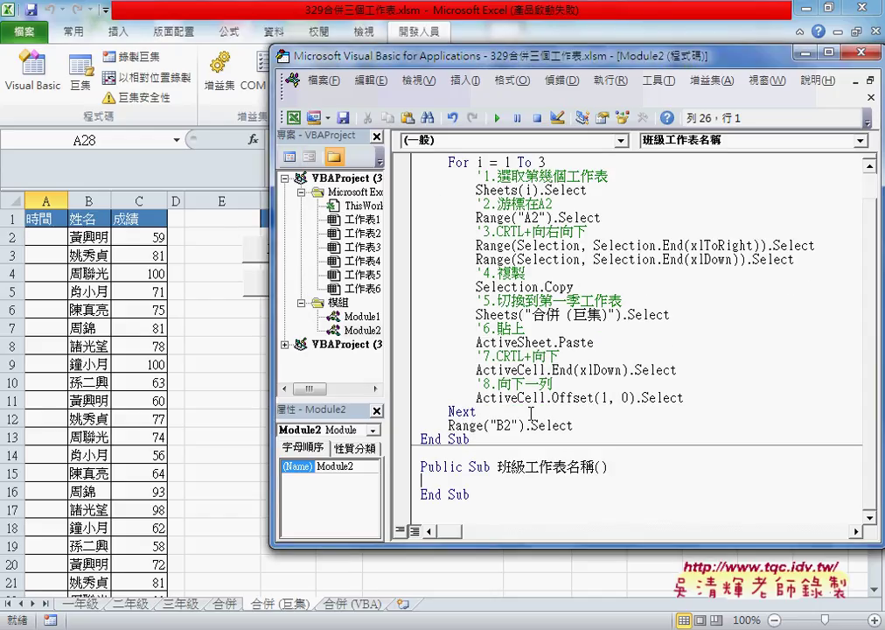
Reposition the code window and type an indented 'for i=2' inside the procedure
drag(546, 542, 546, 604)
scroll(561, 435, up, 1)
drag(411, 55, 320, 15)
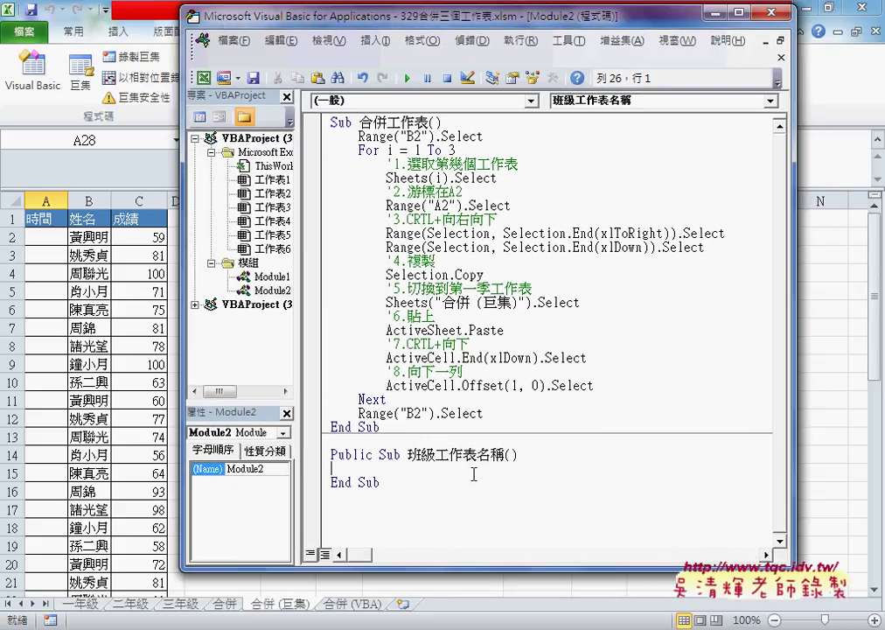
key(Tab)
text(for)
text( i)
text(=)
text(2)
click(77, 235)
scroll(87, 302, down, 3)
scroll(91, 350, down, 1)
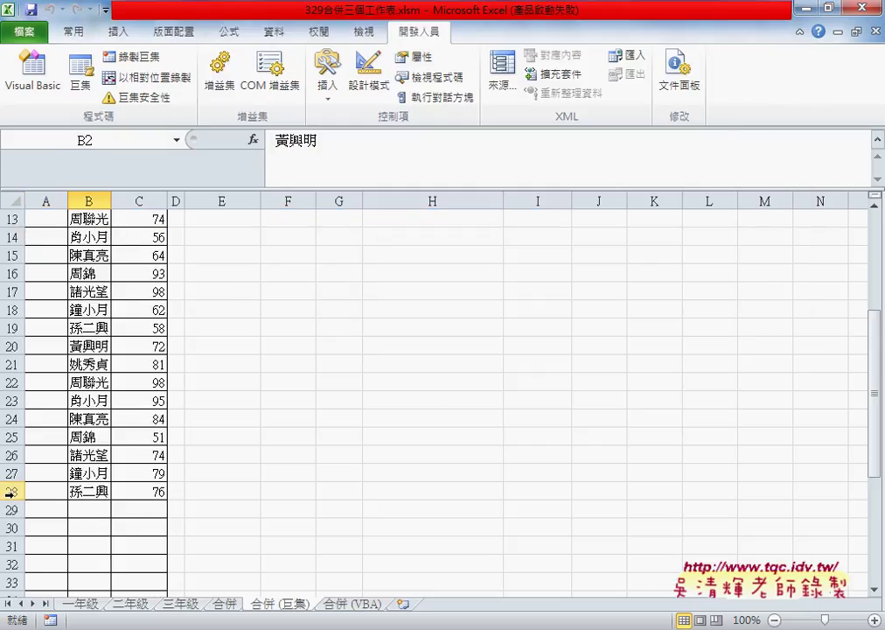
click(87, 494)
scroll(87, 420, up, 4)
click(91, 224)
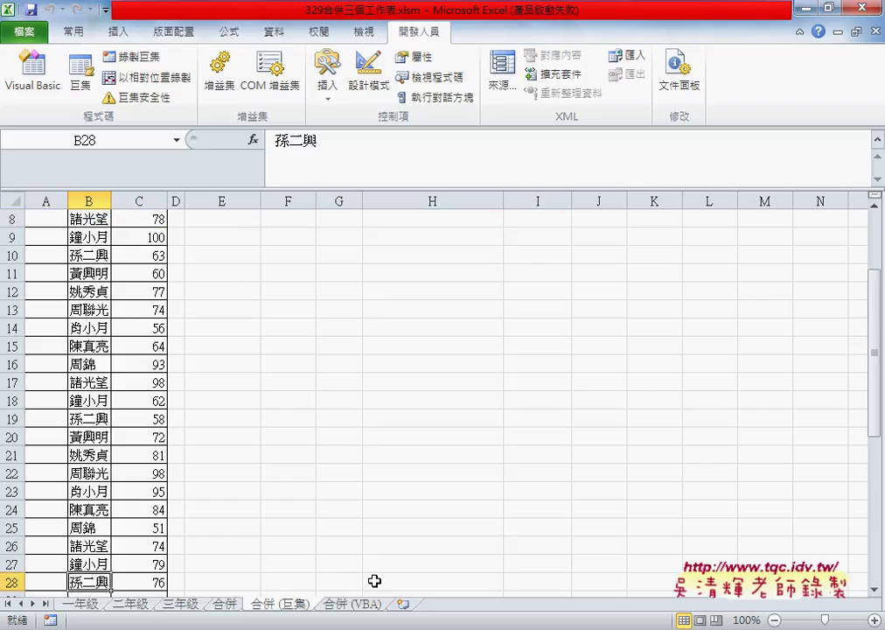
Complete the loop header as For i = 2 To Range("B2").End(xlDown).Row
mouse_move(378, 620)
click(385, 533)
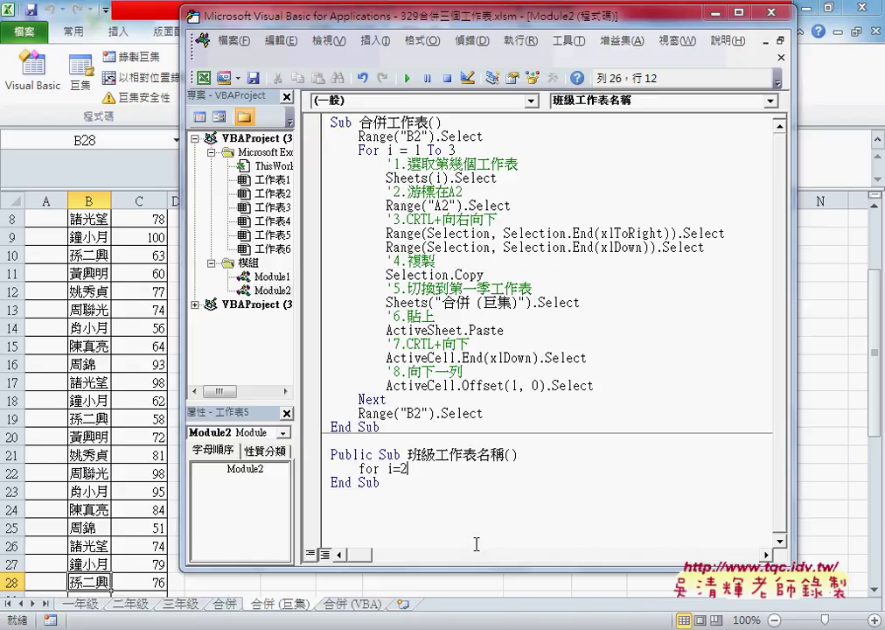
text( t)
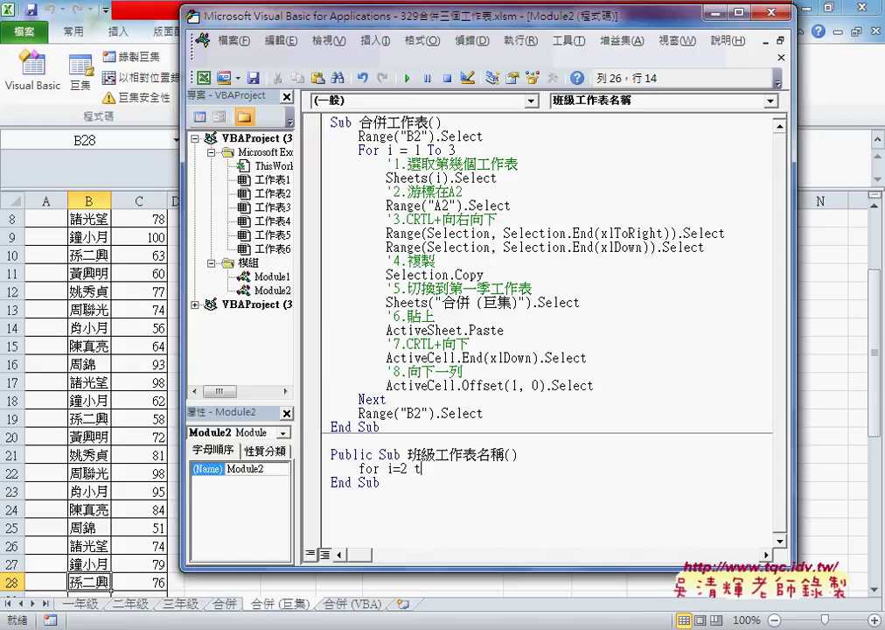
text(o )
text(rang)
text(e(")
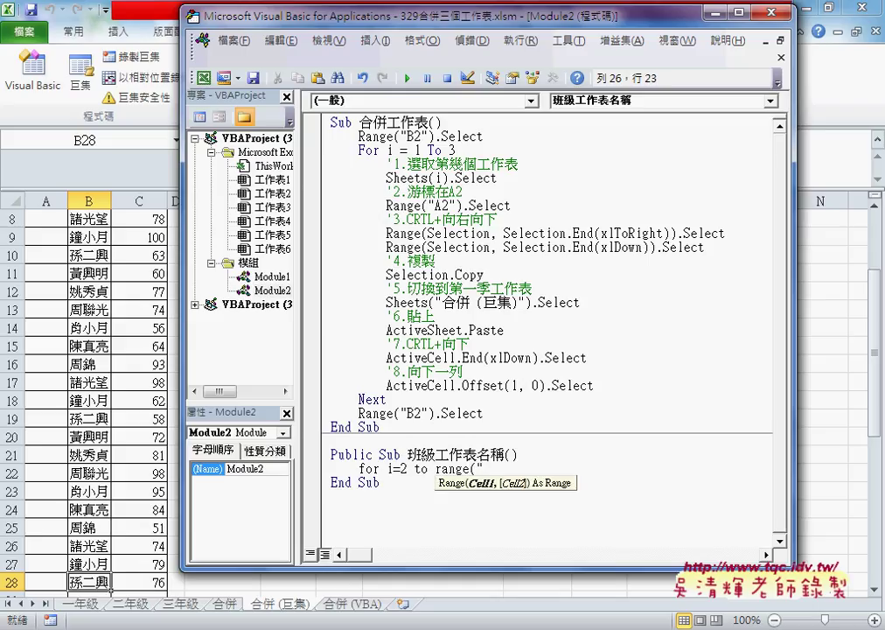
text(B2)
text(").e)
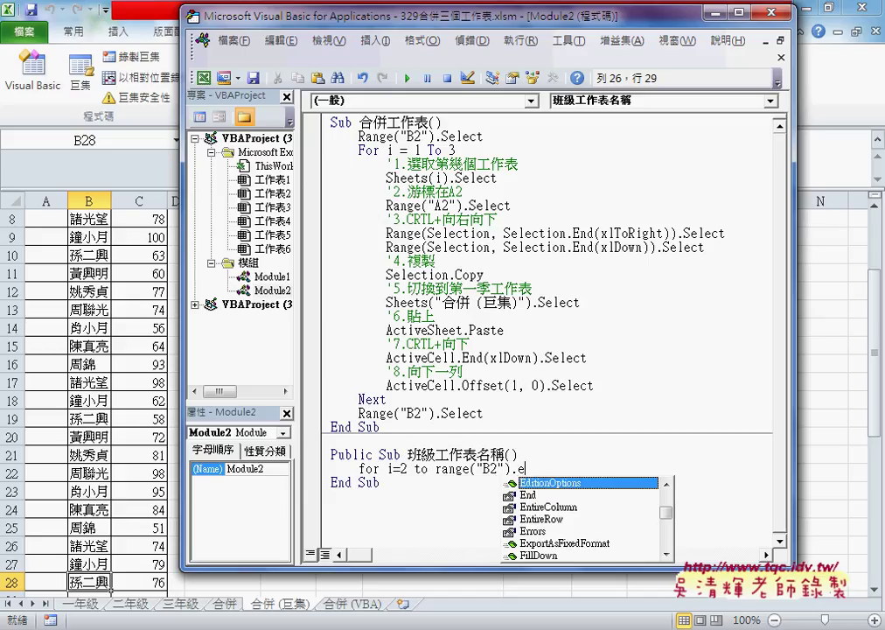
text(nd ())
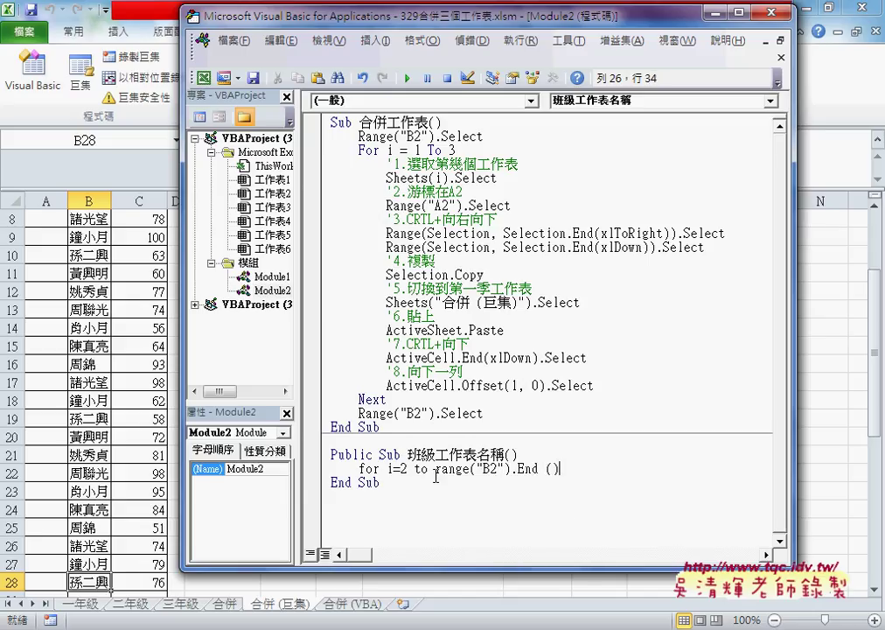
key(shift+Left)
key(shift+Left)
key(shift+Left)
text(()
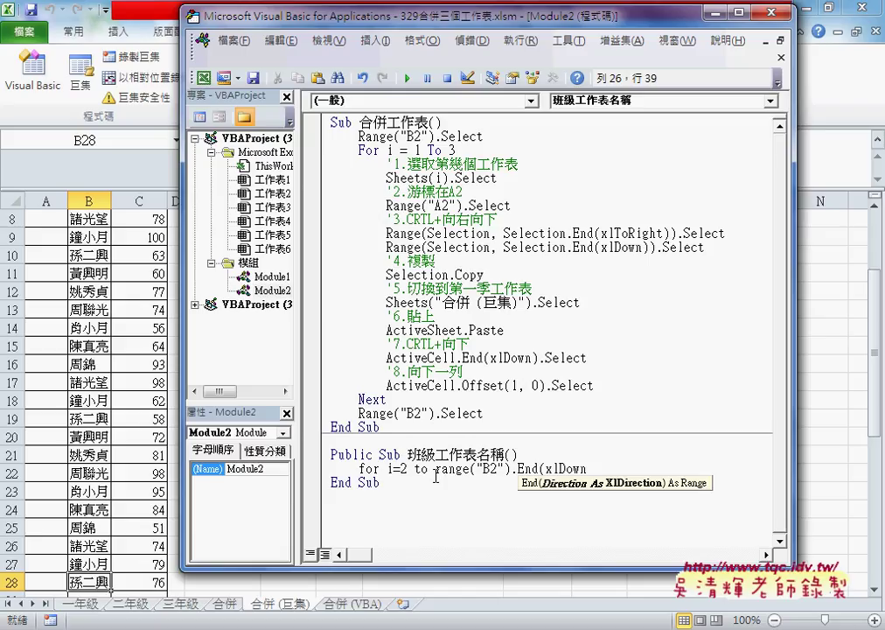
text( ).)
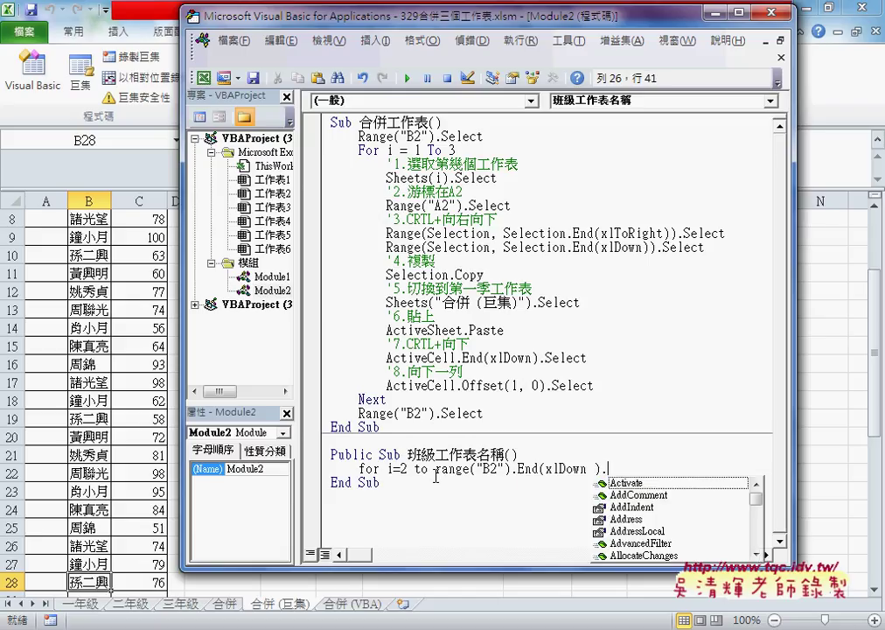
text(r)
key(Escape)
key(Down)
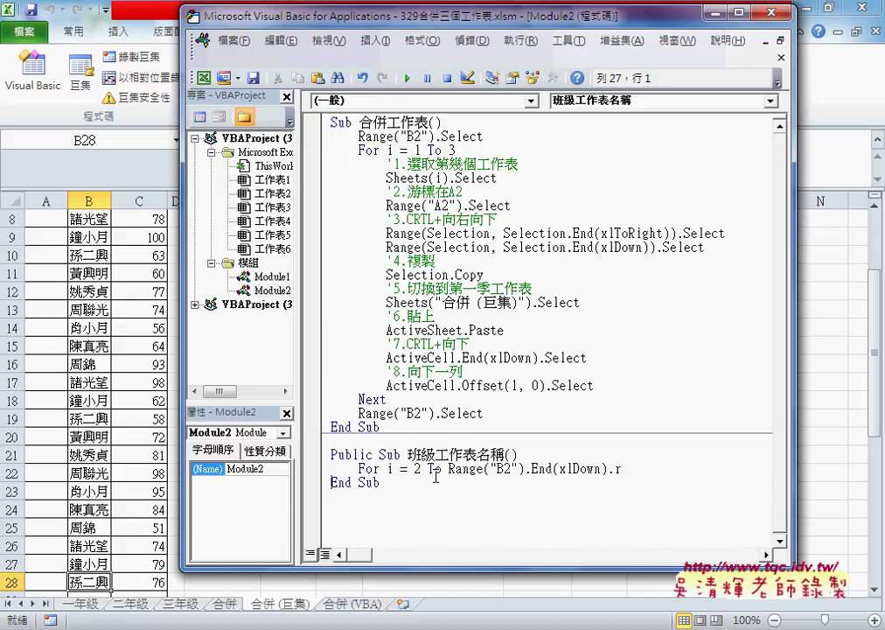
key(Up)
key(End)
key(Left)
key(Left)
key(shift+End)
key(Delete)
text(.r)
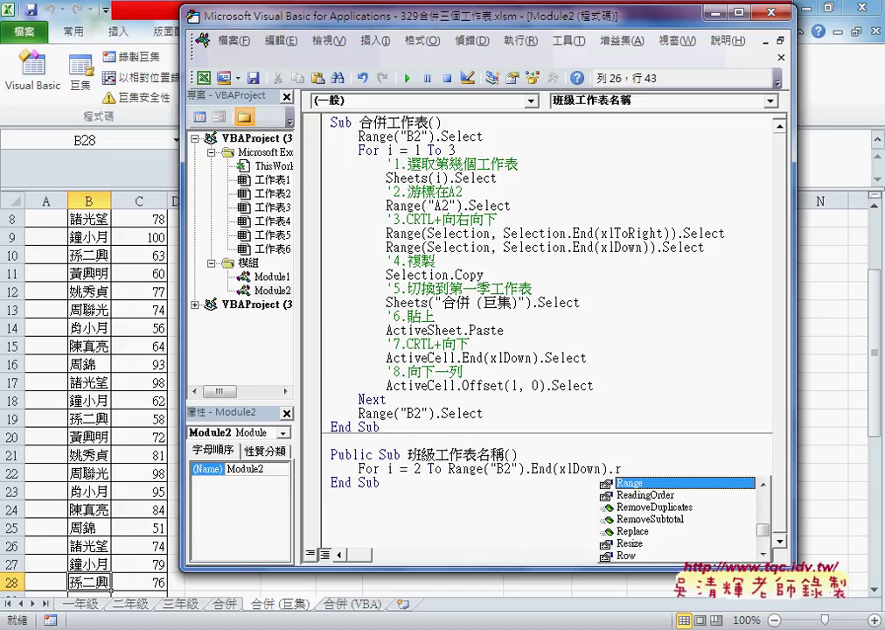
text(ow)
Add Next to close the loop and type cells(i,"A") in its body
key(Return)
key(Return)
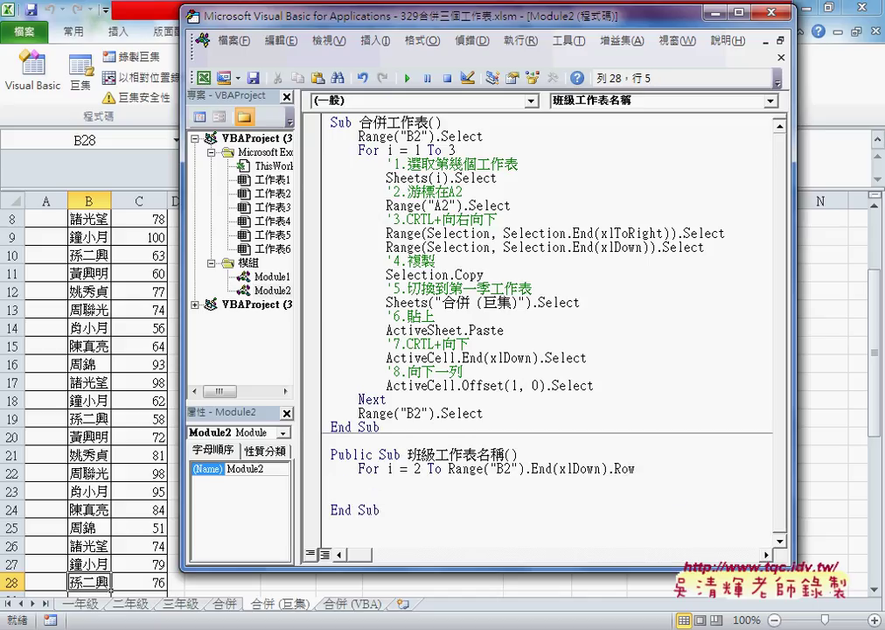
text(next)
key(Up)
key(Tab)
text(ells()
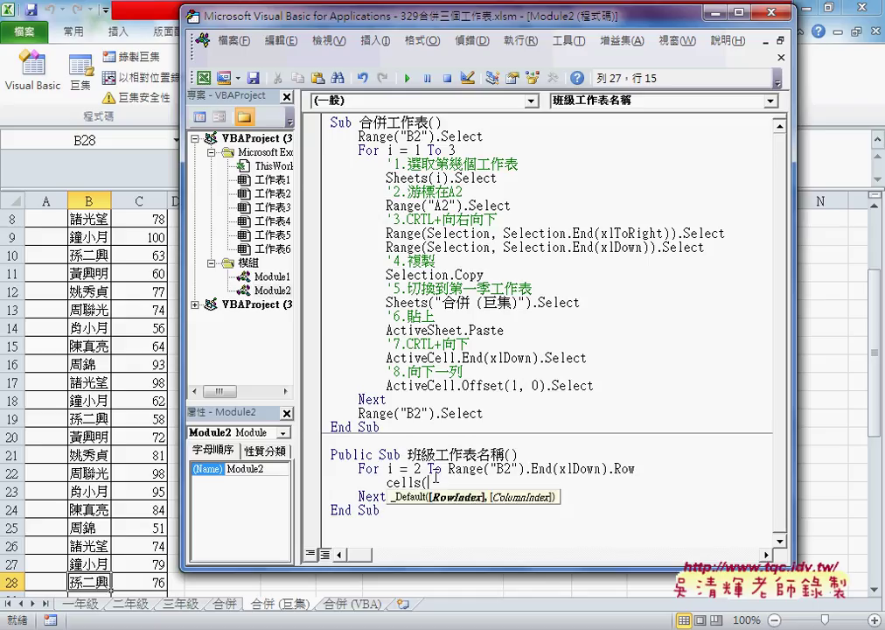
text(i)
text(,")
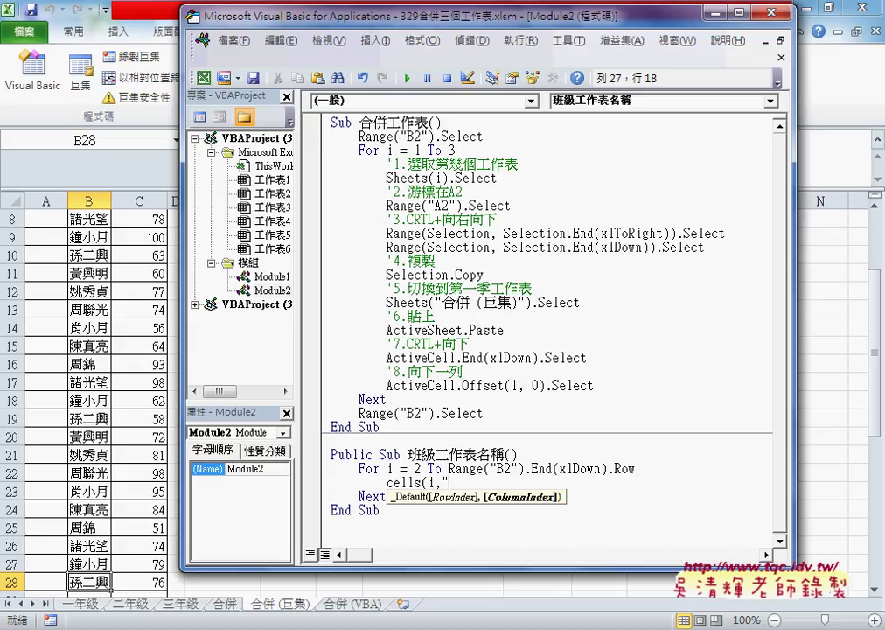
text(A"))
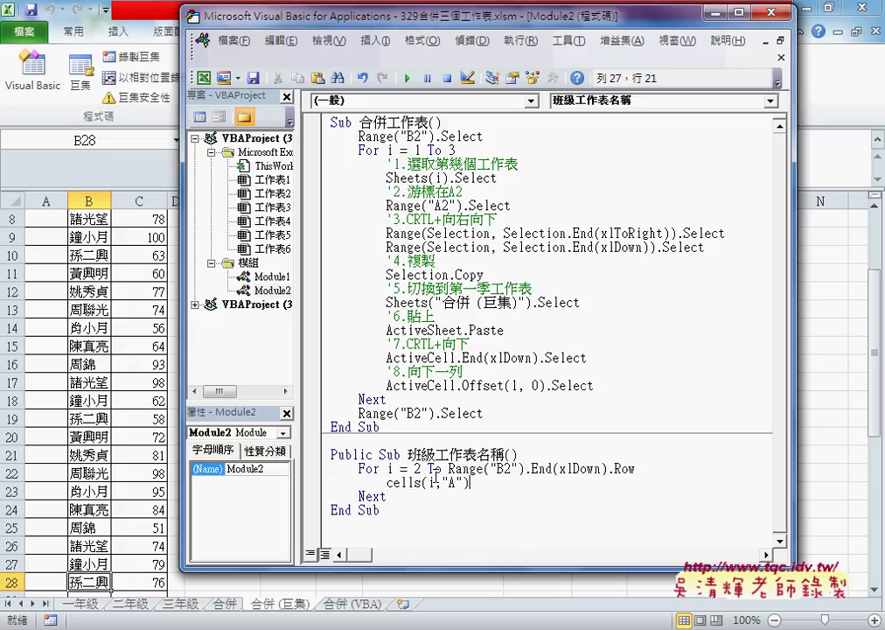
click(466, 544)
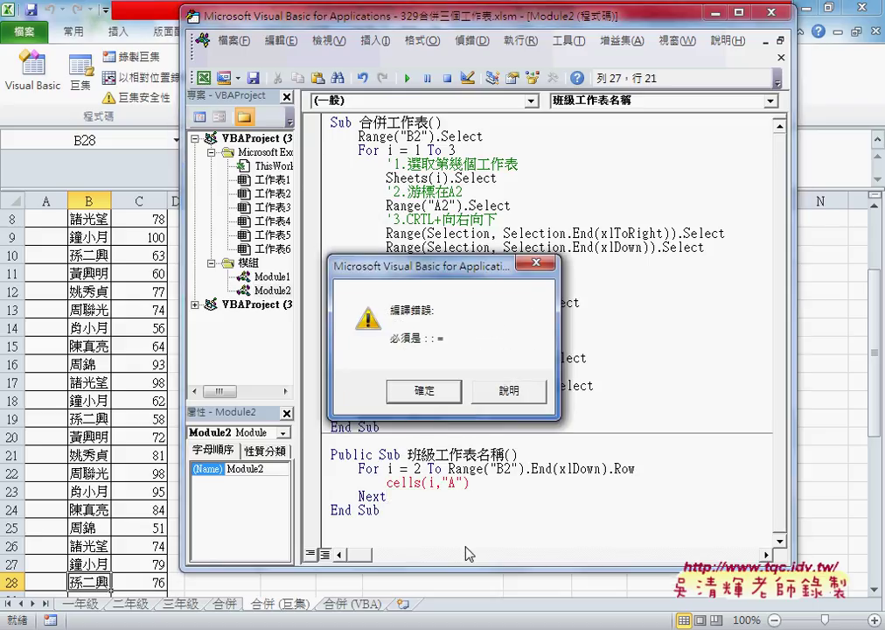
Finish the loop body line as Cells(i, "A") = Sheets(1).Name
click(442, 396)
text(=)
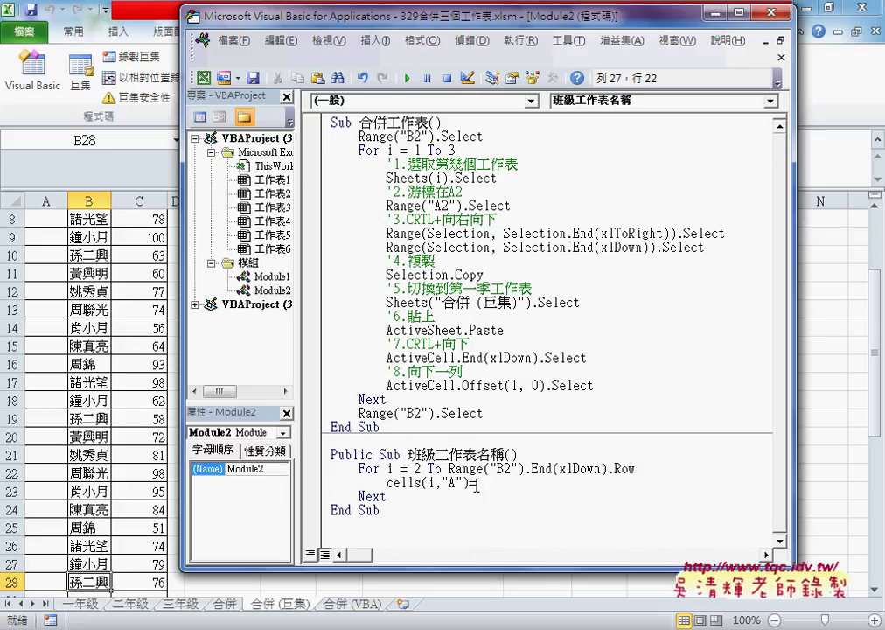
text(sheets)
text(()
key(Left)
key(Left)
key(Left)
text(e)
key(End)
text(")
key(BackSpace)
text(1)
text().)
text(nam)
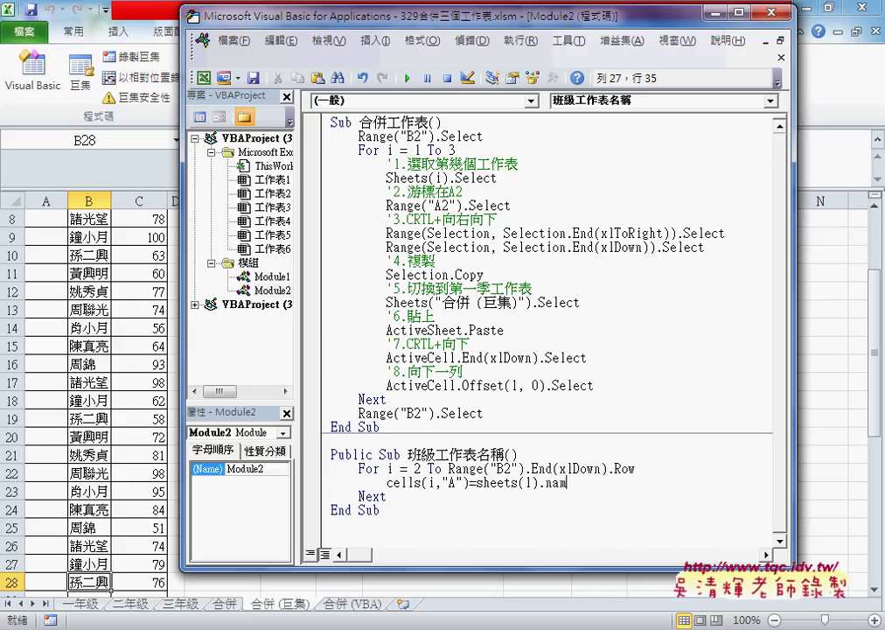
text(e)
key(Down)
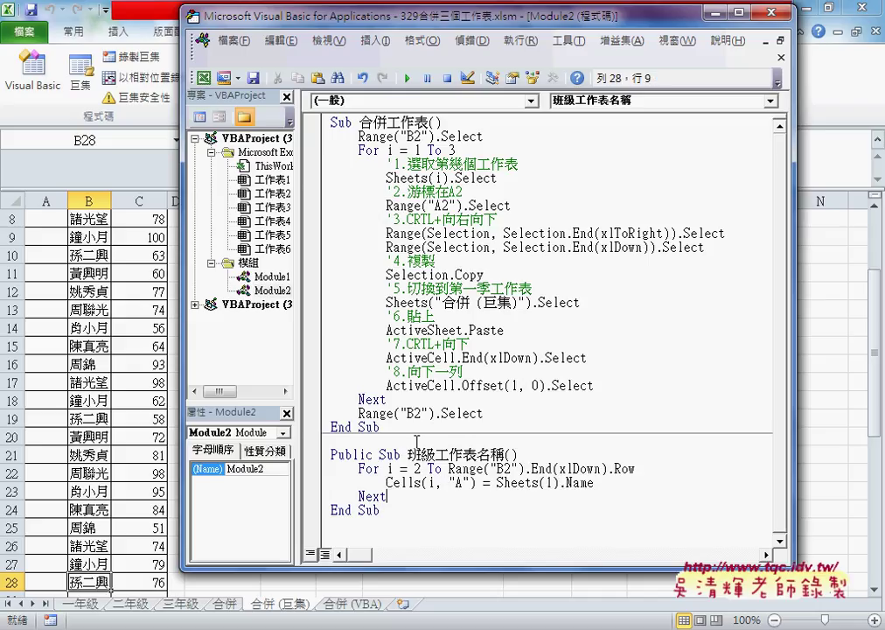
Run the macro and check column A shows 一年級 down to A28
click(406, 77)
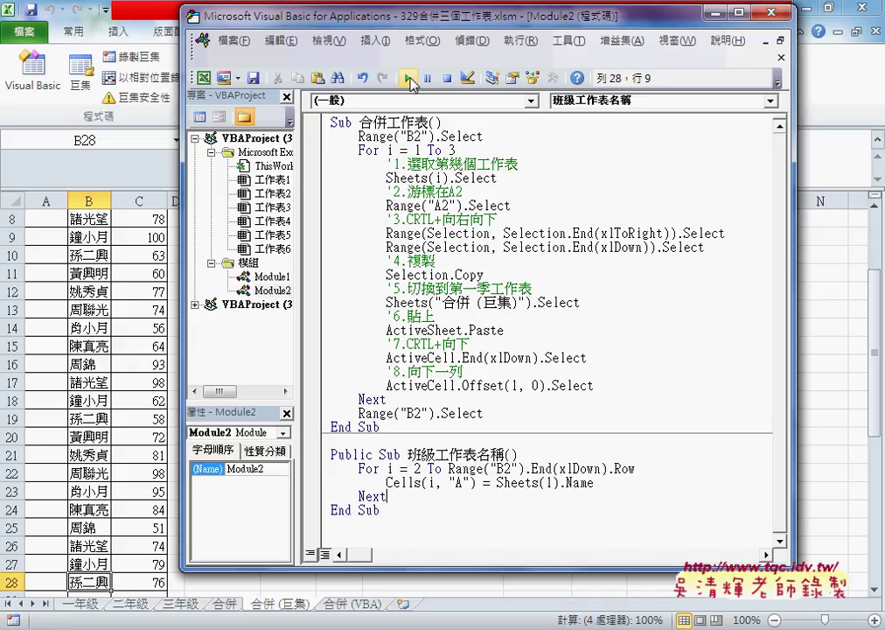
click(56, 224)
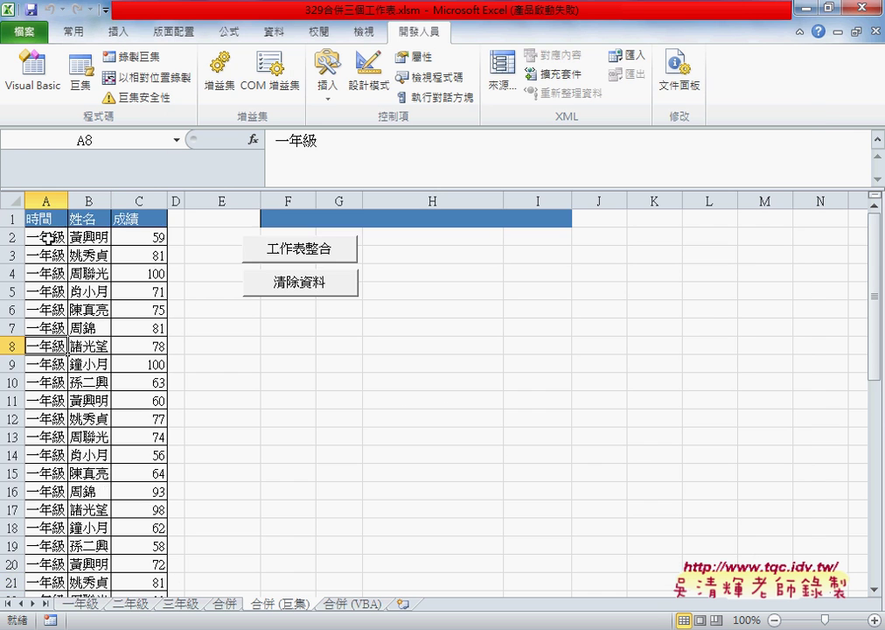
click(44, 234)
scroll(48, 289, down, 5)
click(56, 438)
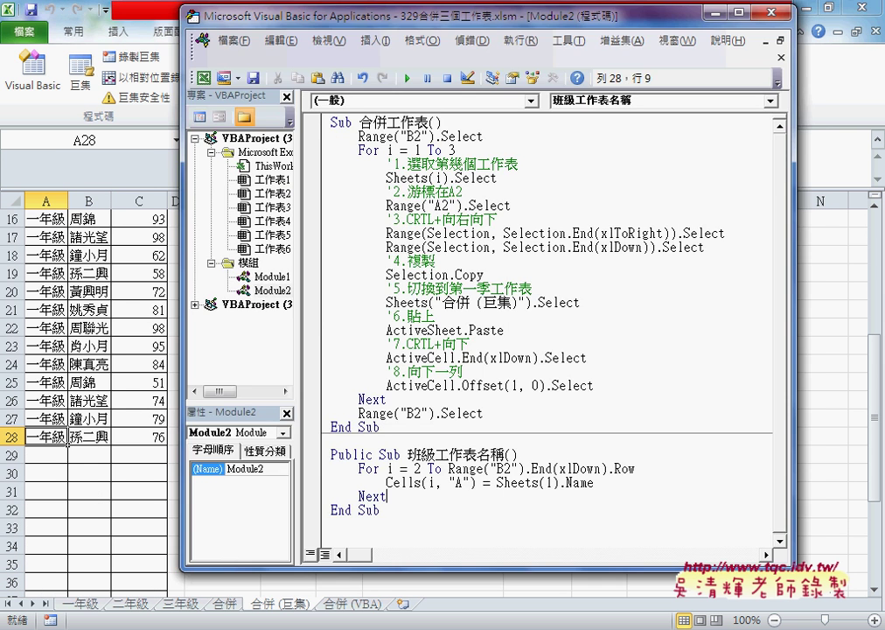
Back in the code, point out the Sheets(1).Name expression and its sheet index 1
key(alt+F11)
drag(596, 483, 496, 483)
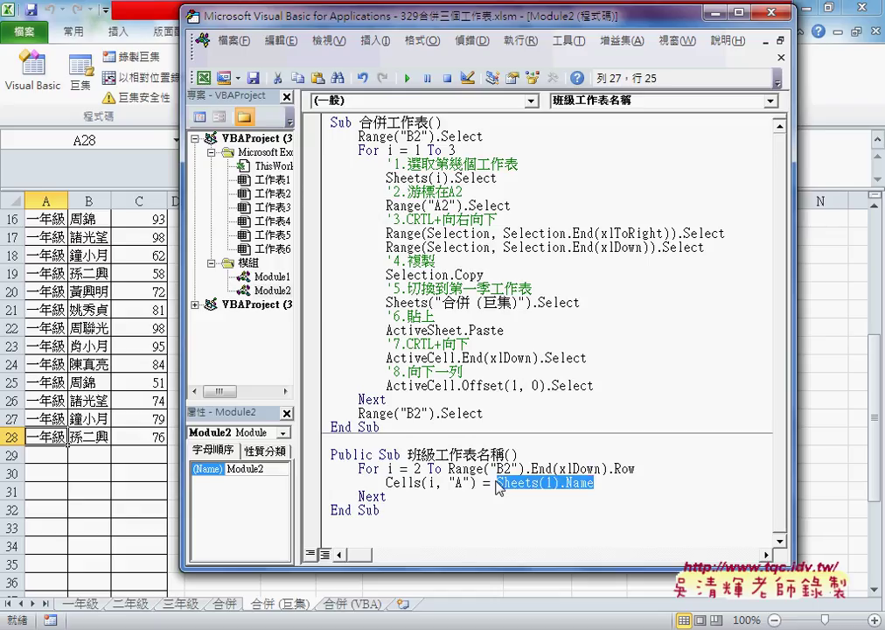
click(552, 483)
double_click(552, 483)
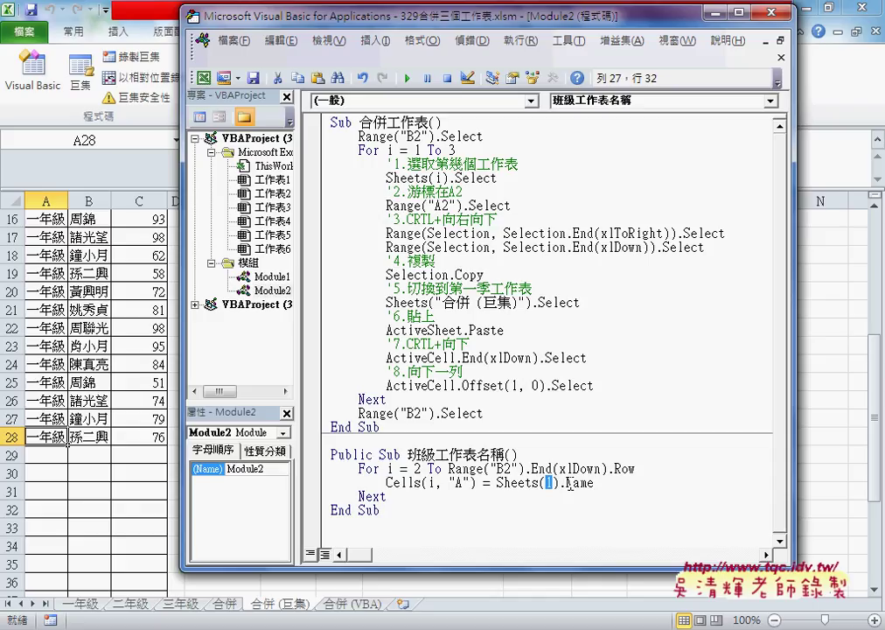
Add an 'if i<=10' line right below the For line
click(689, 468)
key(Return)
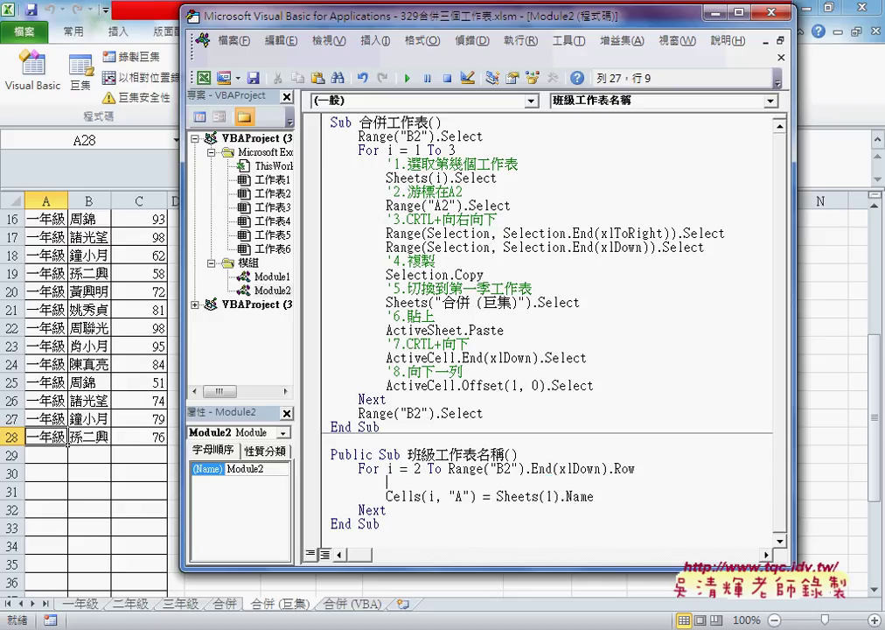
text(if )
text(i)
text(<1)
text(0)
key(Left)
key(Left)
text(=)
click(39, 292)
scroll(39, 283, up, 5)
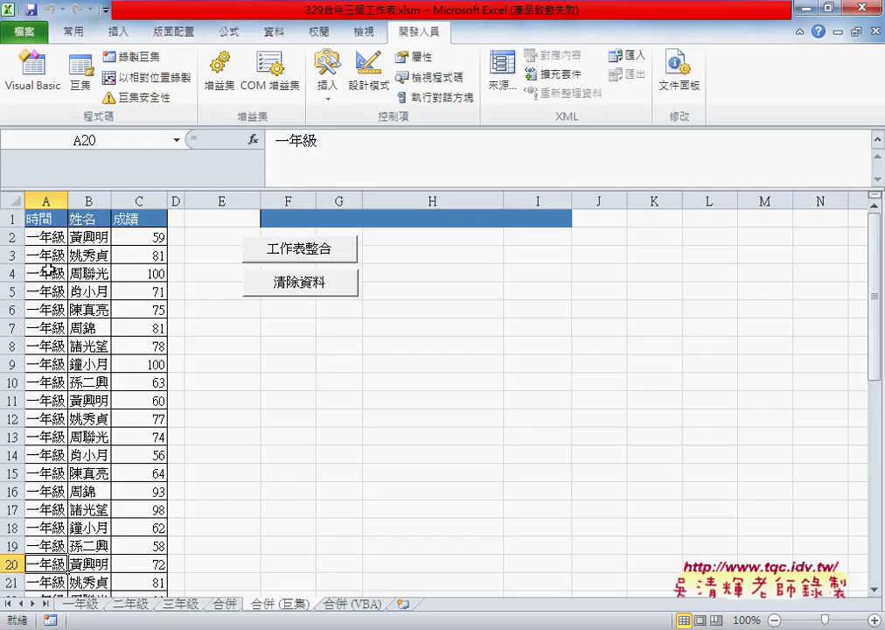
drag(44, 235, 39, 358)
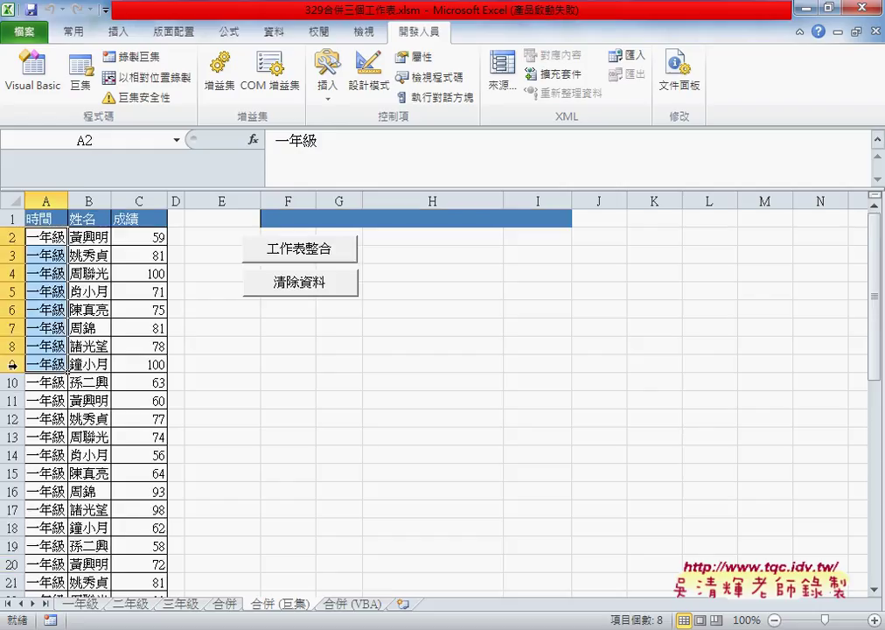
click(42, 238)
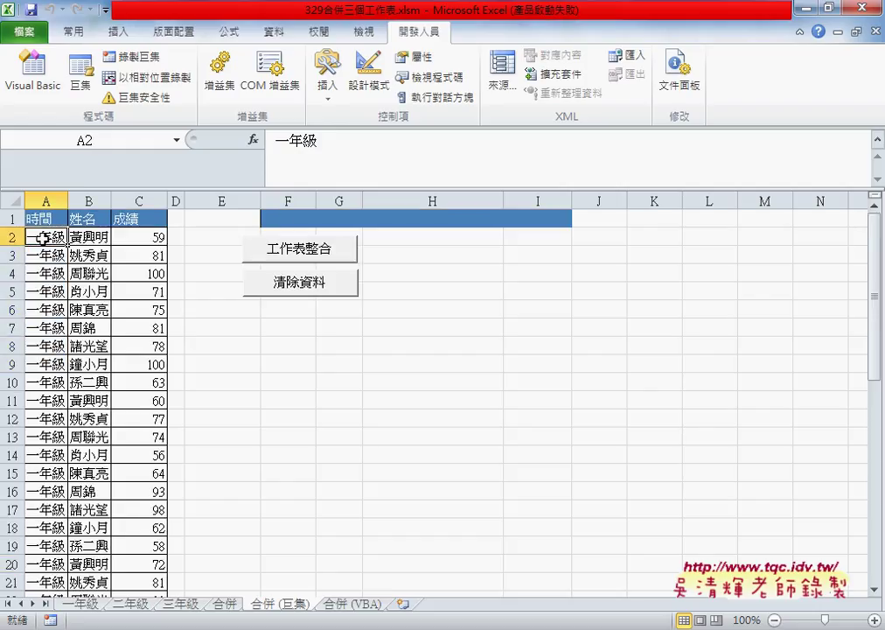
drag(42, 238, 8, 382)
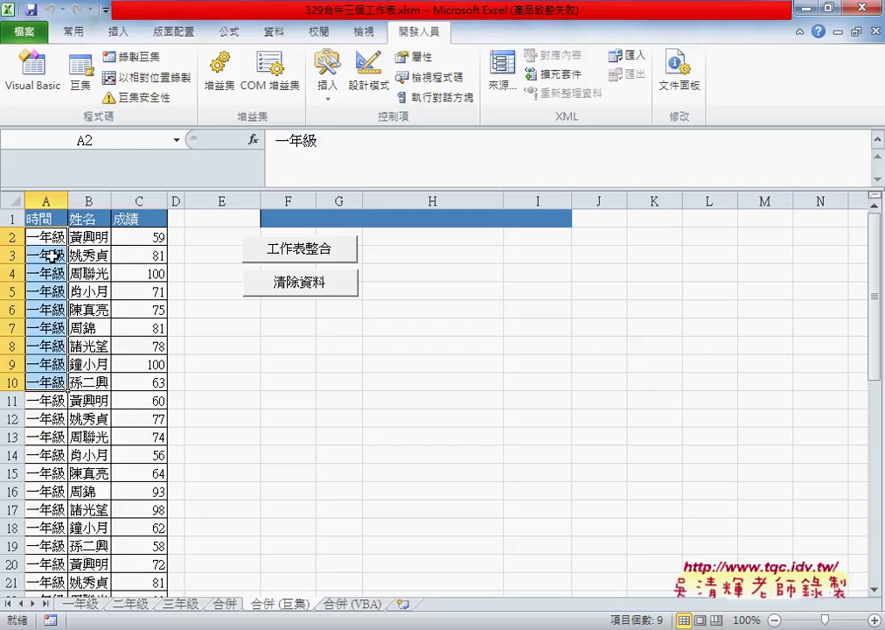
scroll(44, 399, down, 2)
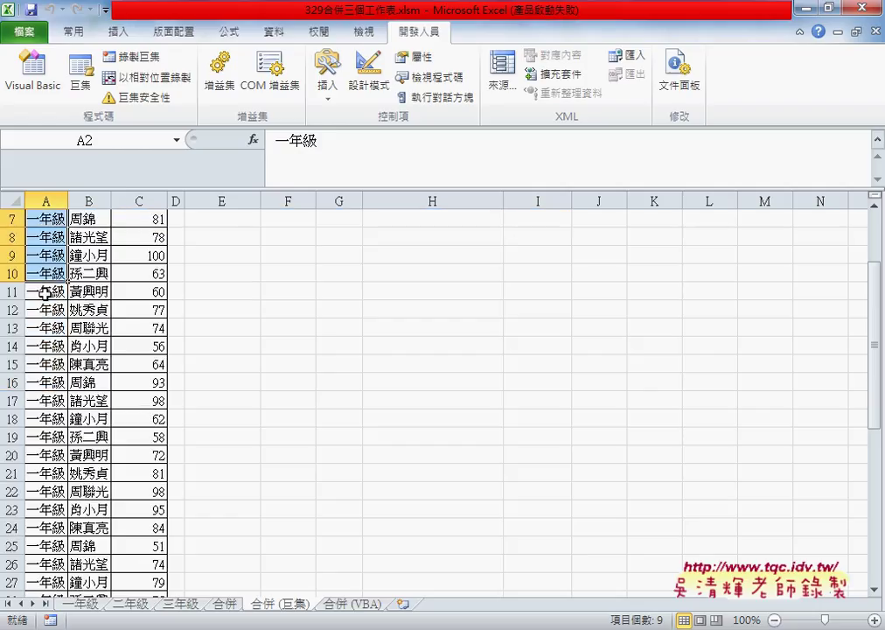
drag(39, 290, 44, 441)
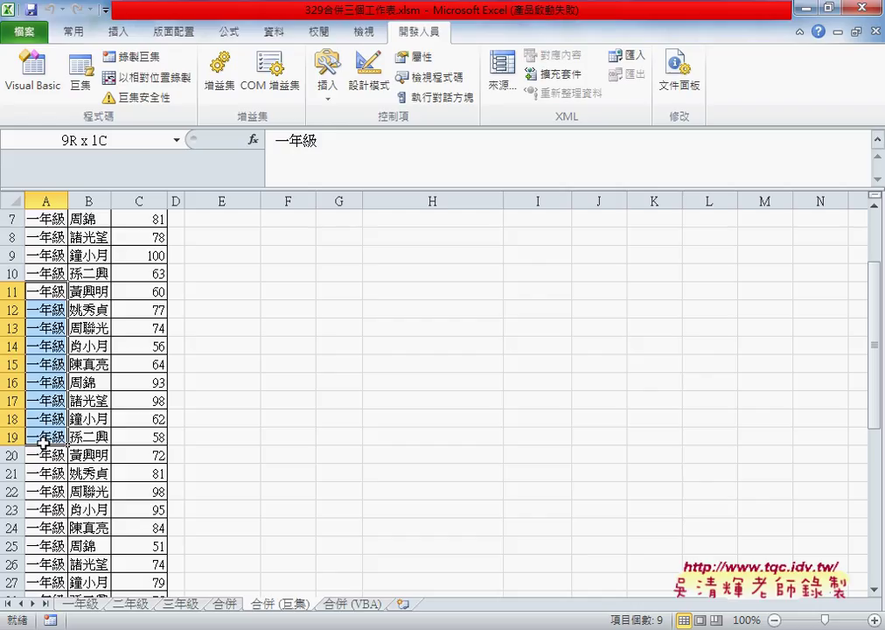
drag(43, 443, 44, 452)
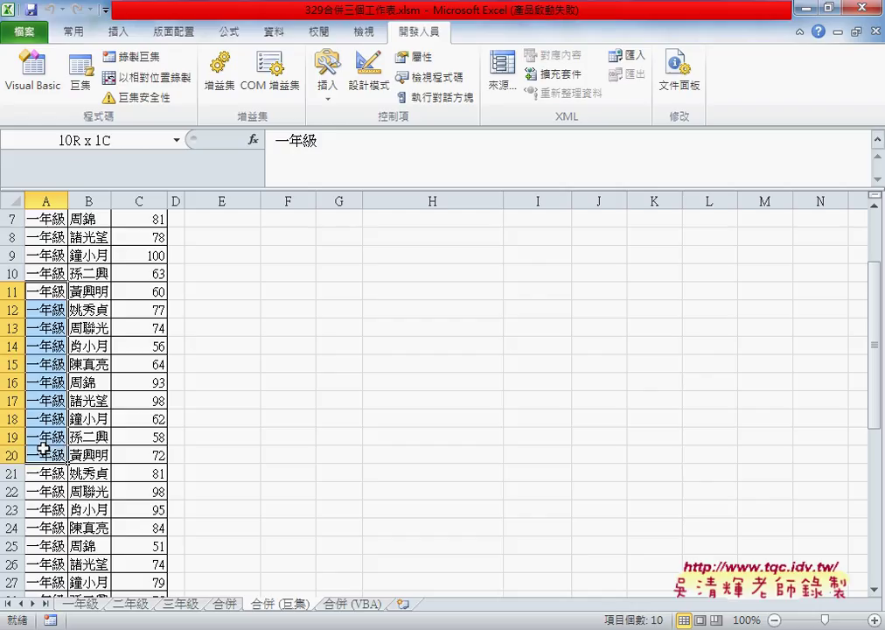
scroll(44, 455, down, 2)
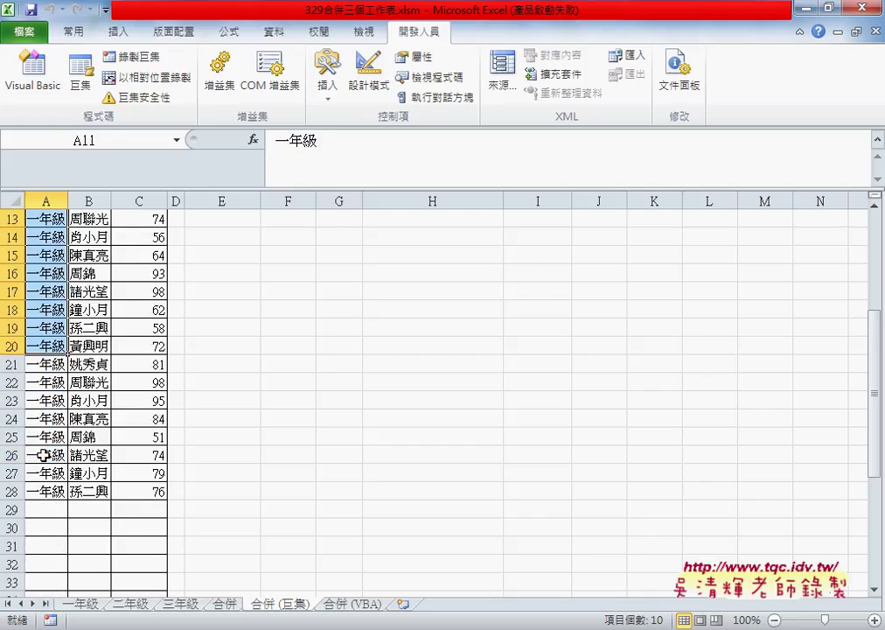
scroll(43, 455, up, 2)
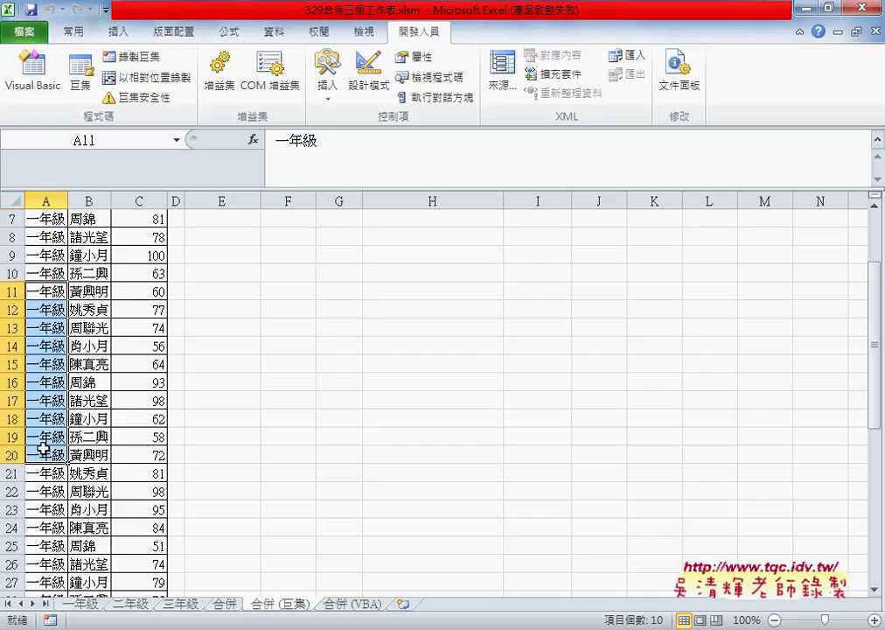
drag(46, 291, 43, 437)
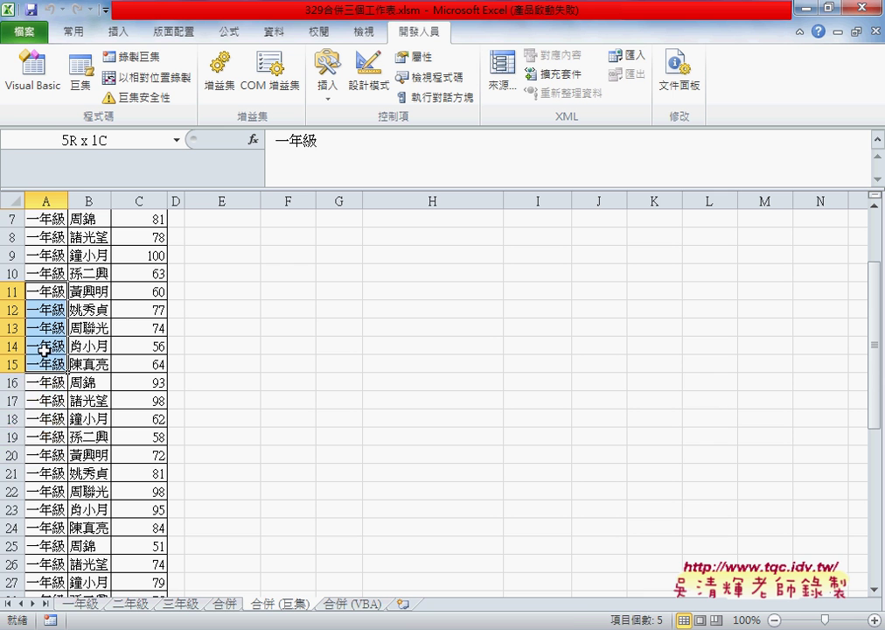
scroll(43, 436, down, 1)
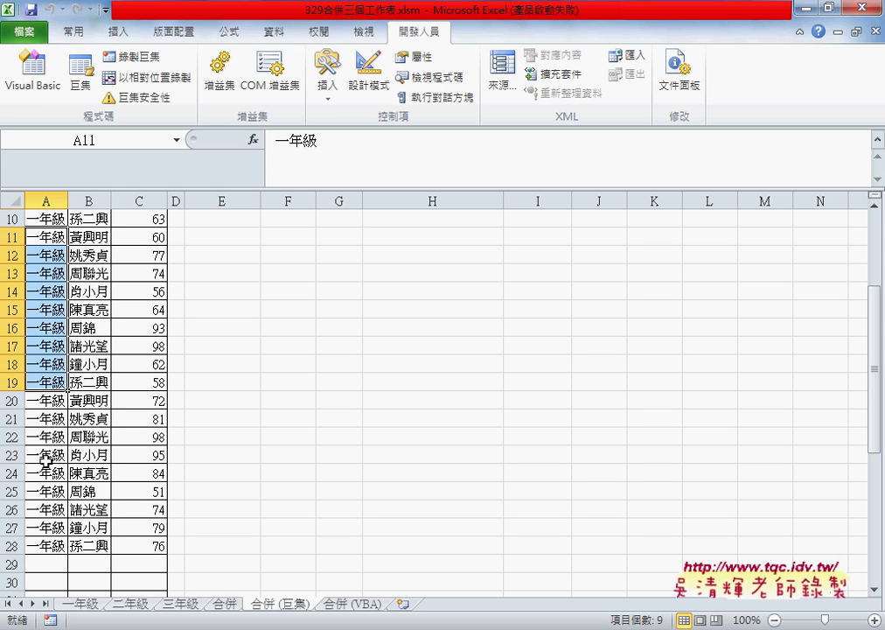
scroll(44, 455, down, 1)
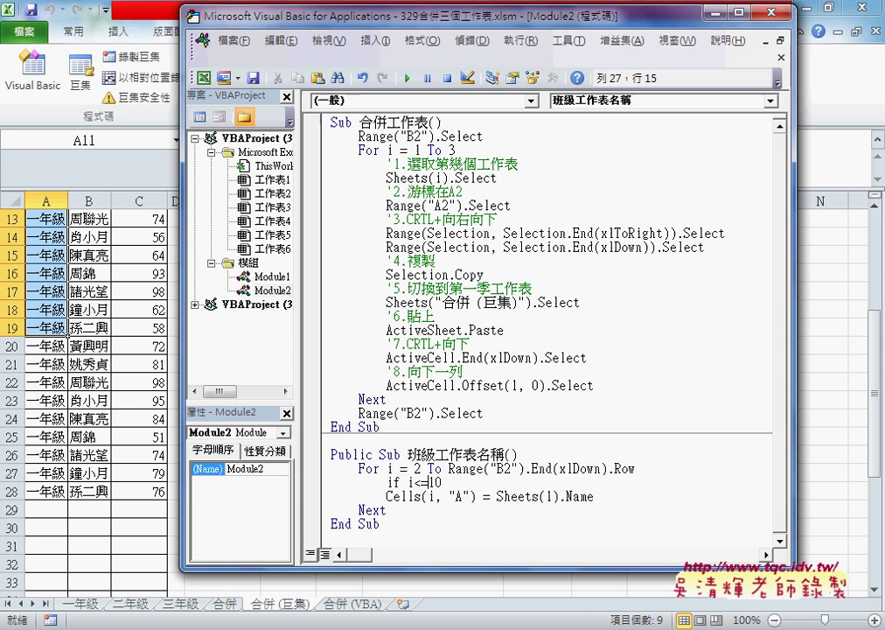
key(alt+F11)
Finish 'If i <= 10 Then' and duplicate it below as an ElseIf line
click(481, 484)
text(the)
text(n)
key(Down)
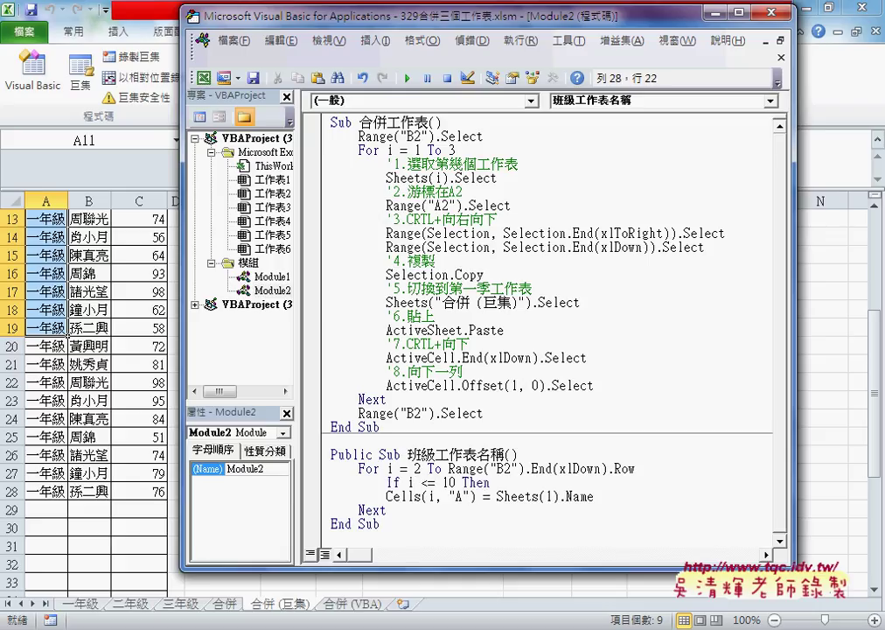
key(Return)
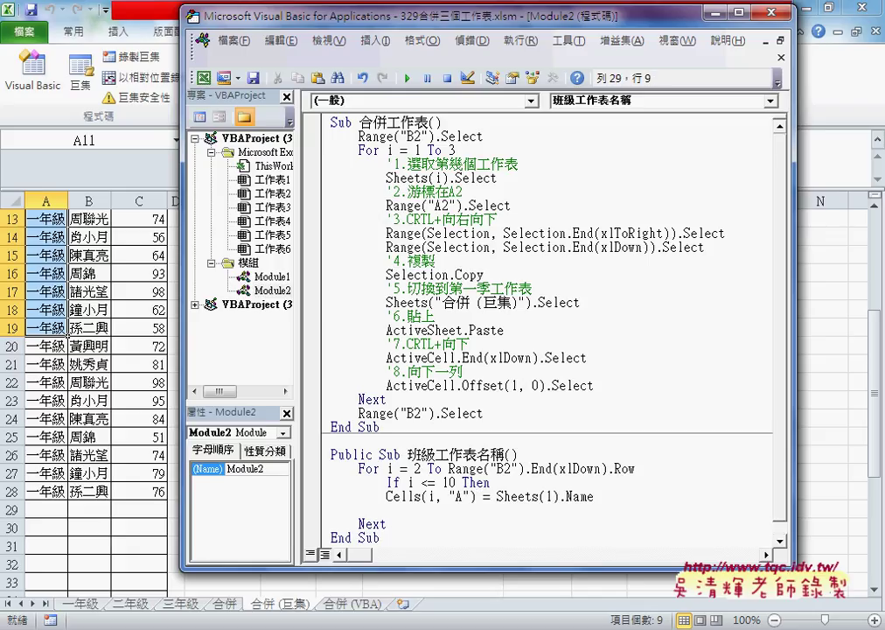
key(Up)
key(Up)
key(shift+End)
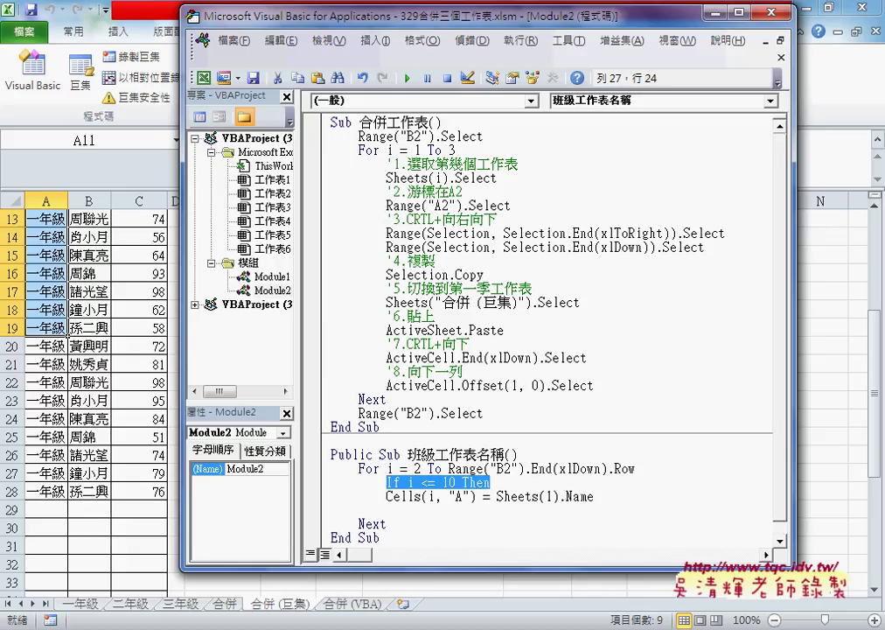
key(ctrl+c)
key(Down)
key(Down)
key(ctrl+v)
key(Left)
key(Left)
key(Left)
key(Left)
key(Left)
key(Left)
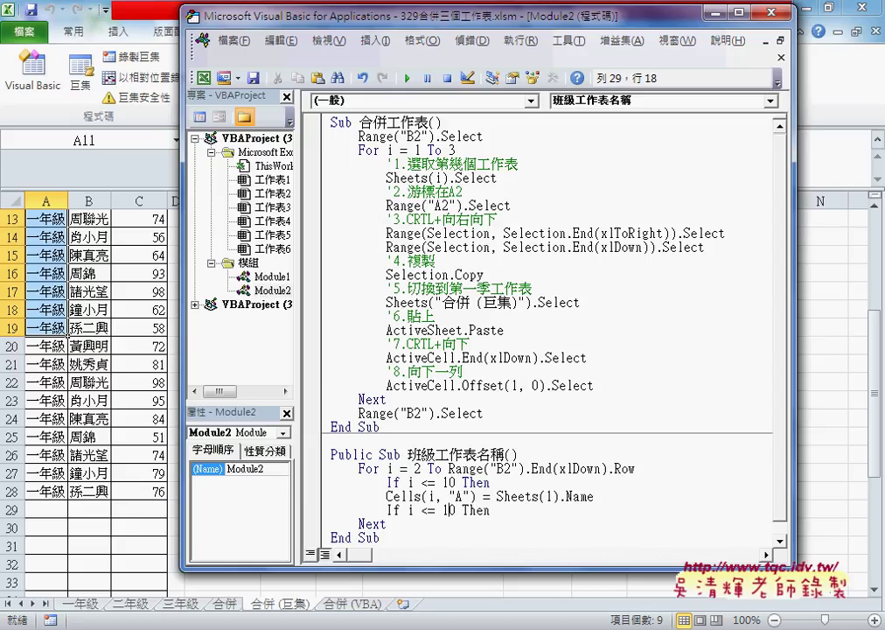
key(Home)
text(ELS)
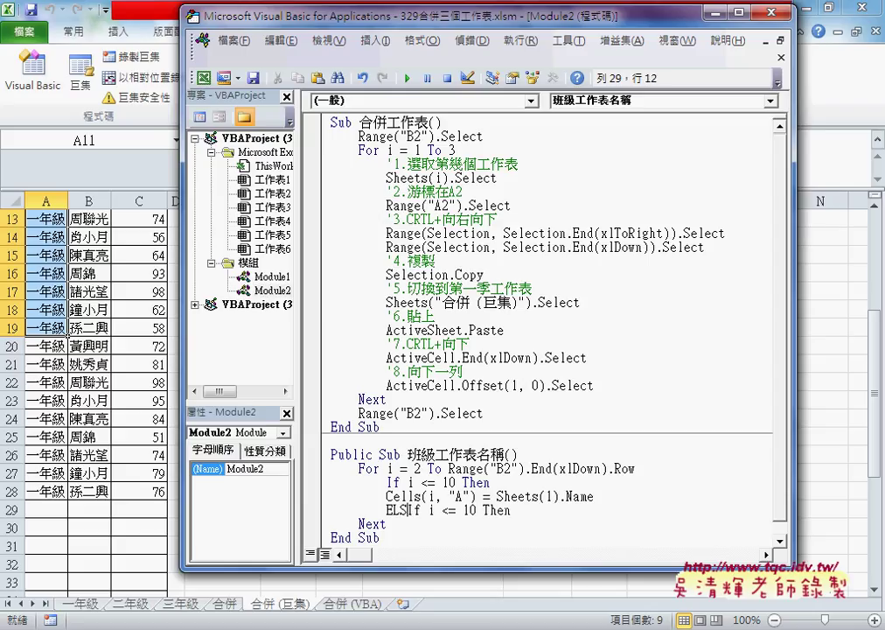
text(e)
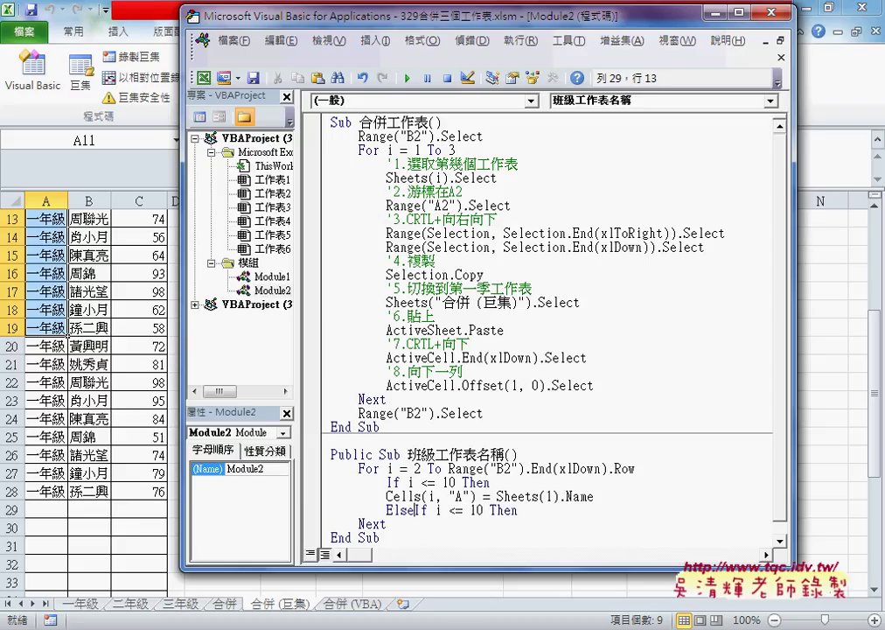
Change the ElseIf limit to 19 and add Else and End If lines
key(Right)
key(Right)
key(Right)
click(479, 510)
key(Right)
key(Right)
key(Right)
key(BackSpace)
text(9)
key(End)
key(Return)
key(Return)
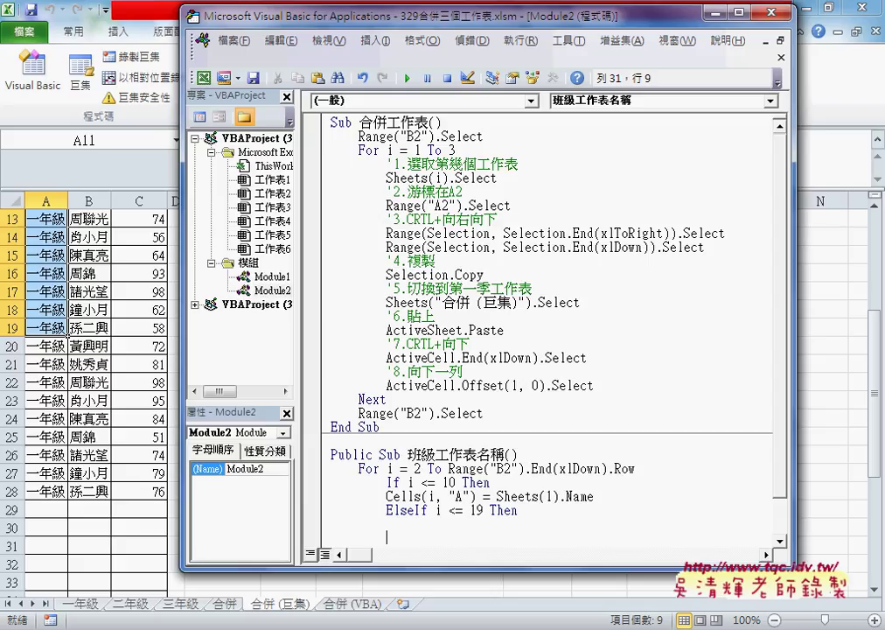
text(else)
key(Return)
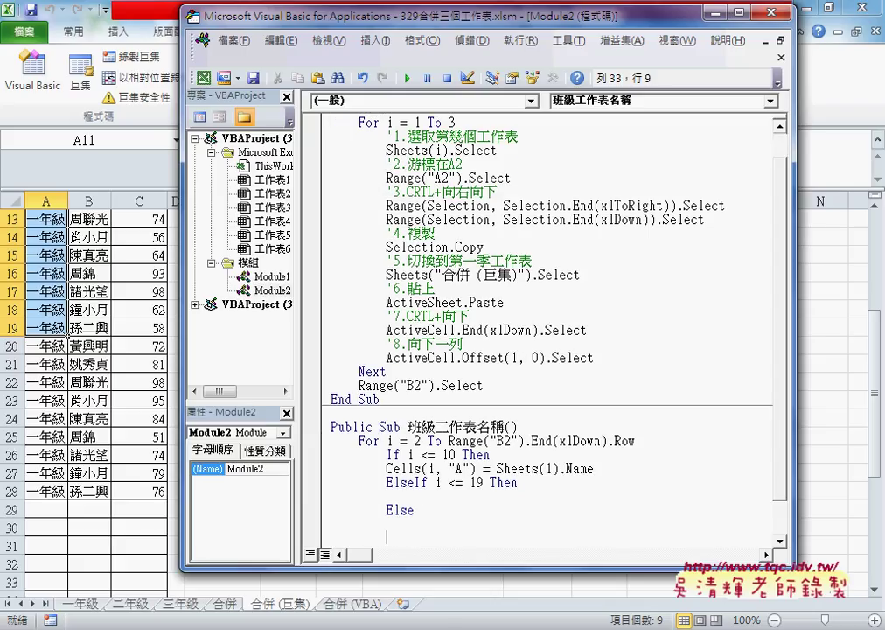
text(end)
text( if)
key(Up)
Indent the Cells assignment and copy it into the ElseIf and Else branches
click(387, 468)
key(Tab)
mouse_move(623, 469)
mouse_down()
mouse_move(414, 469)
mouse_move(398, 507)
mouse_move(391, 496)
mouse_up()
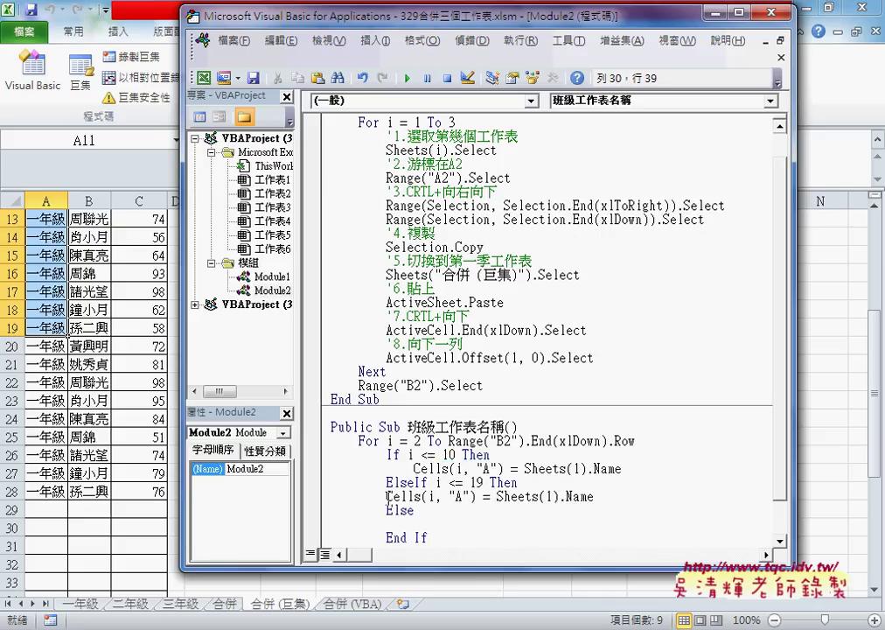
key(Tab)
mouse_move(621, 496)
mouse_down()
mouse_move(401, 496)
mouse_move(396, 523)
mouse_up()
key(Home)
key(Tab)
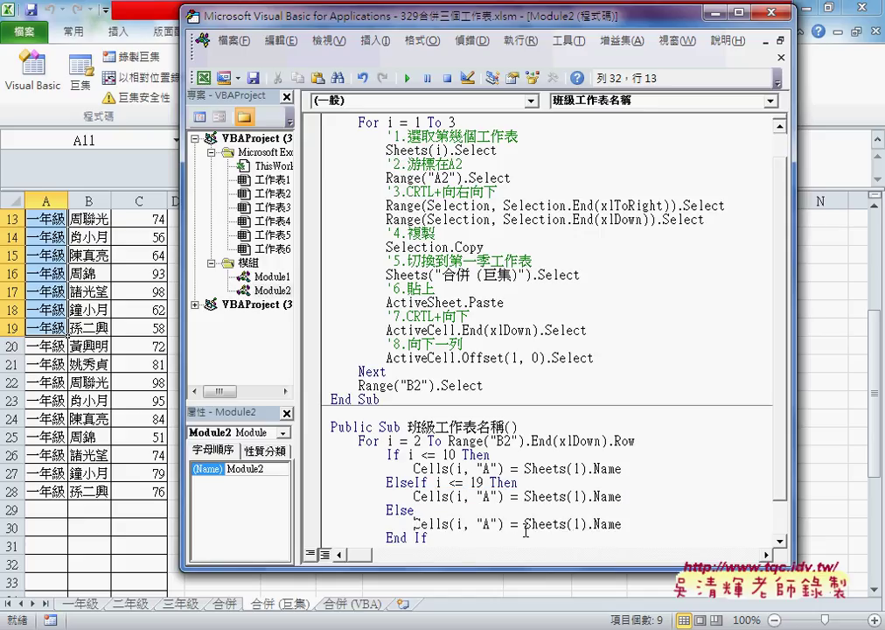
Set the sheet index to 2 in the ElseIf branch and 3 in the Else branch
double_click(577, 496)
text(2)
scroll(597, 517, down, 1)
double_click(603, 482)
text(3)
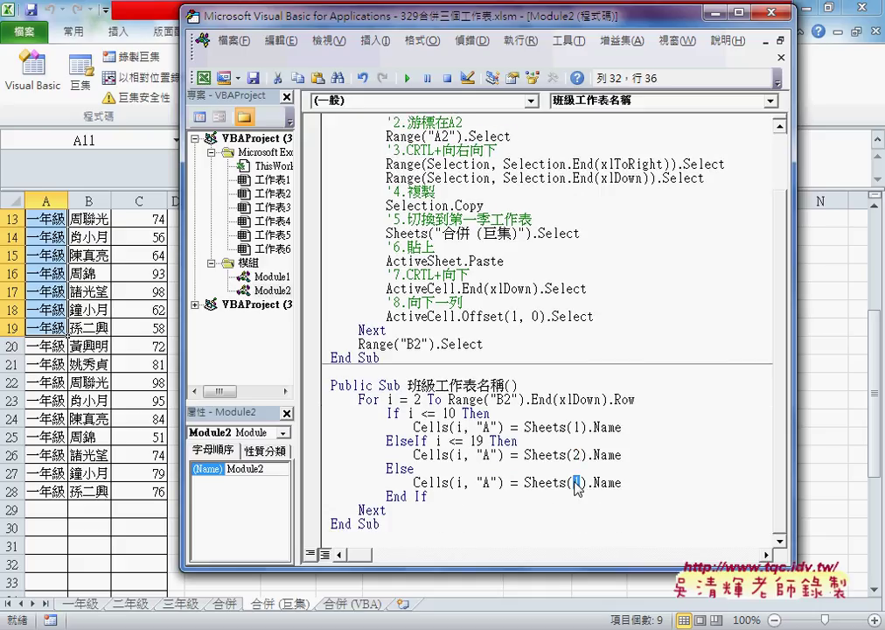
key(Down)
Review the i <= 10 condition and each branch's Sheets(1) and Sheets(2) assignments
drag(443, 413, 491, 413)
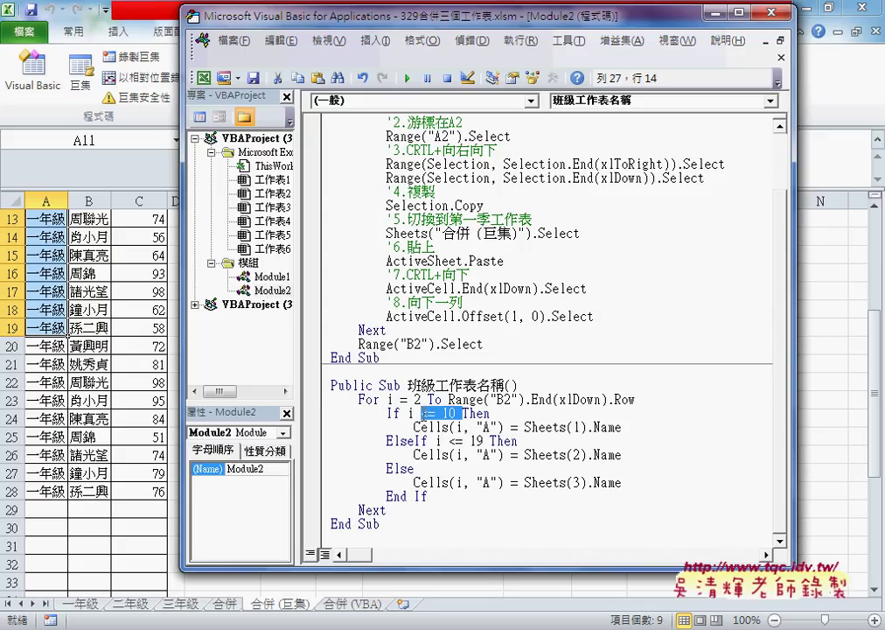
click(607, 428)
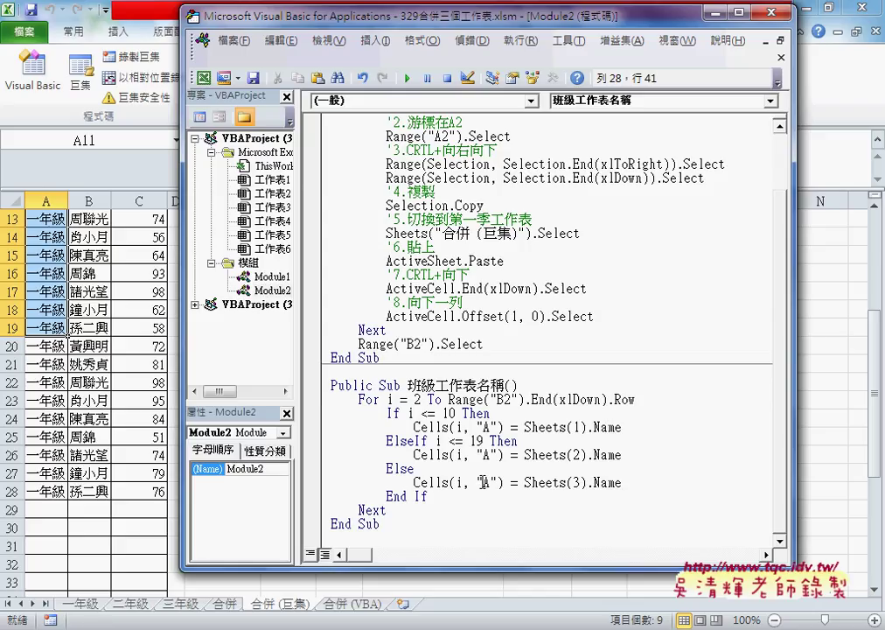
drag(621, 427, 525, 428)
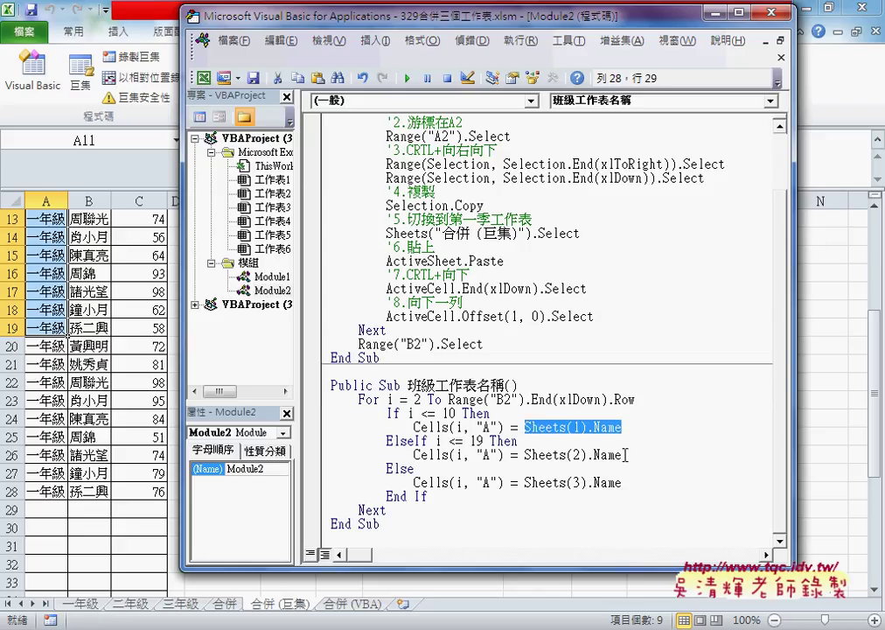
drag(622, 455, 544, 455)
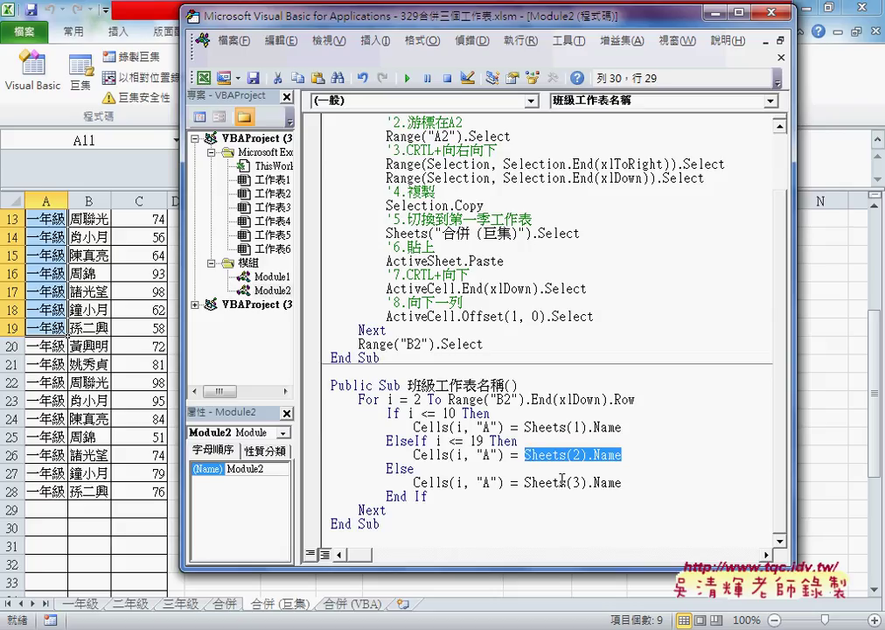
click(561, 482)
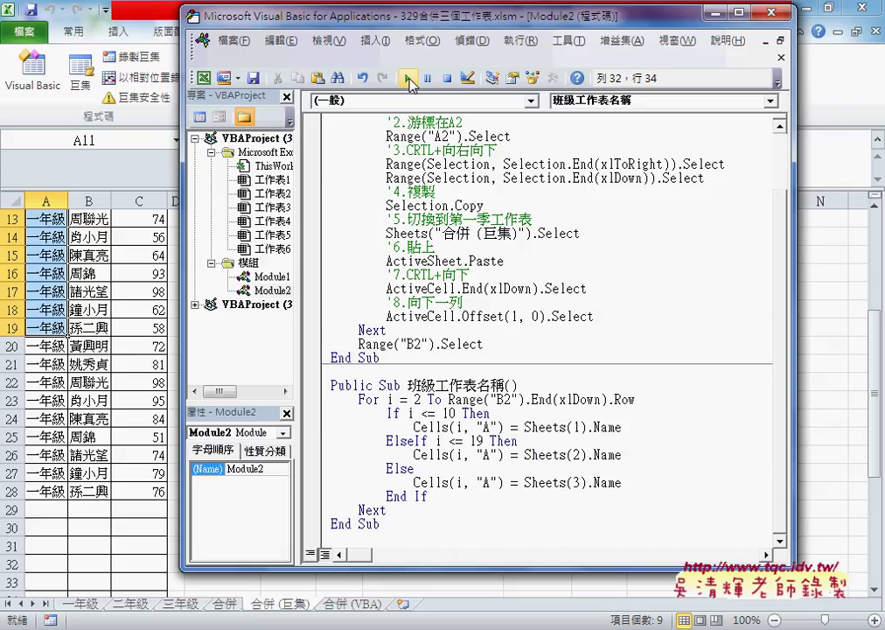
Run 班級工作表名稱, then select A2:A10, A11:A19 and A20:A28 to confirm each grade label
click(407, 78)
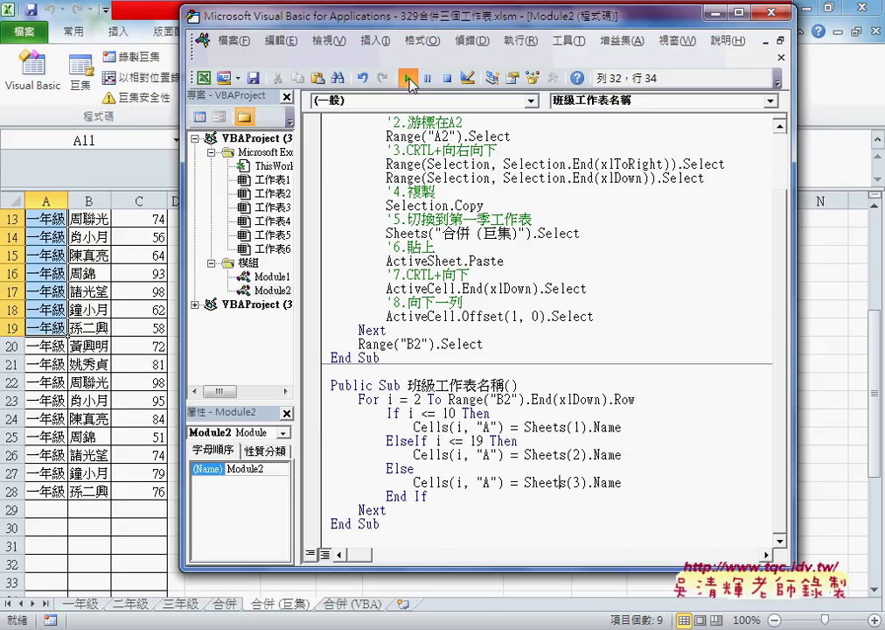
click(58, 363)
scroll(58, 363, up, 3)
scroll(58, 363, up, 1)
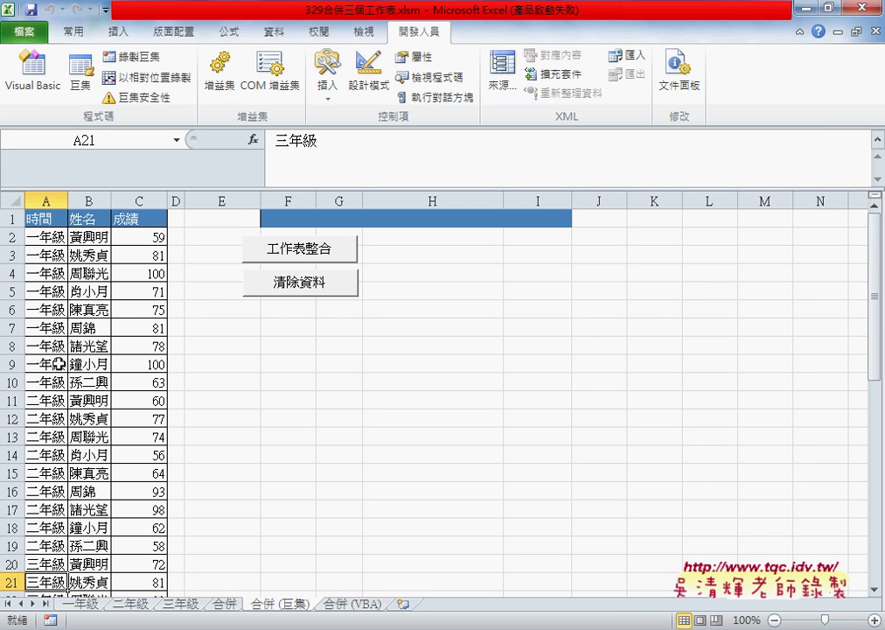
drag(44, 236, 42, 363)
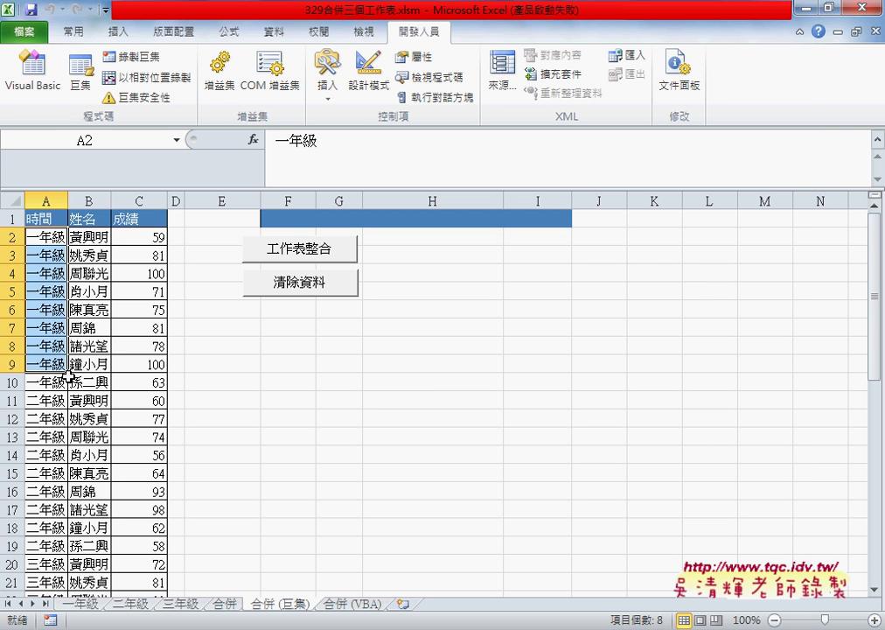
scroll(42, 363, down, 2)
click(42, 273)
drag(44, 291, 42, 451)
click(44, 435)
scroll(64, 448, down, 3)
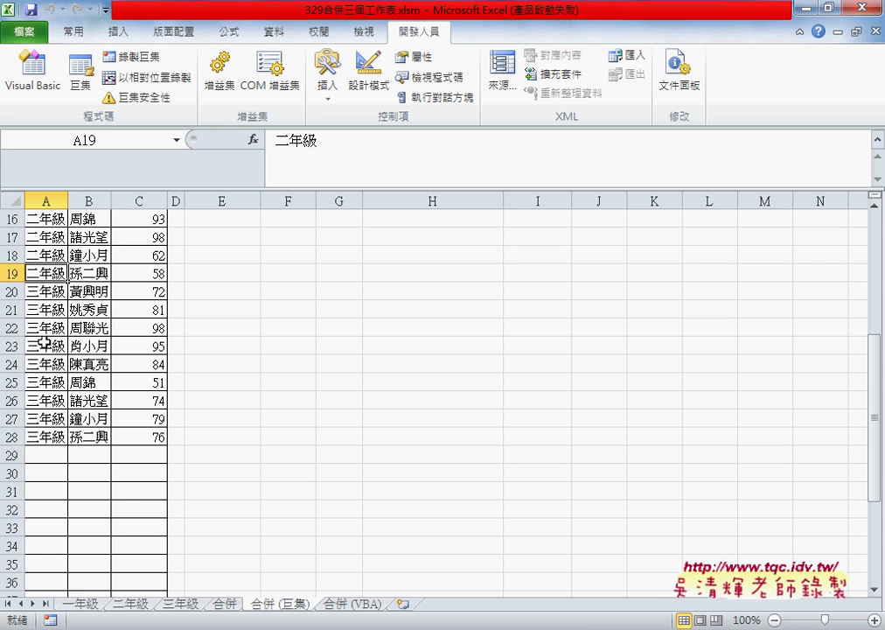
click(46, 309)
drag(44, 291, 45, 440)
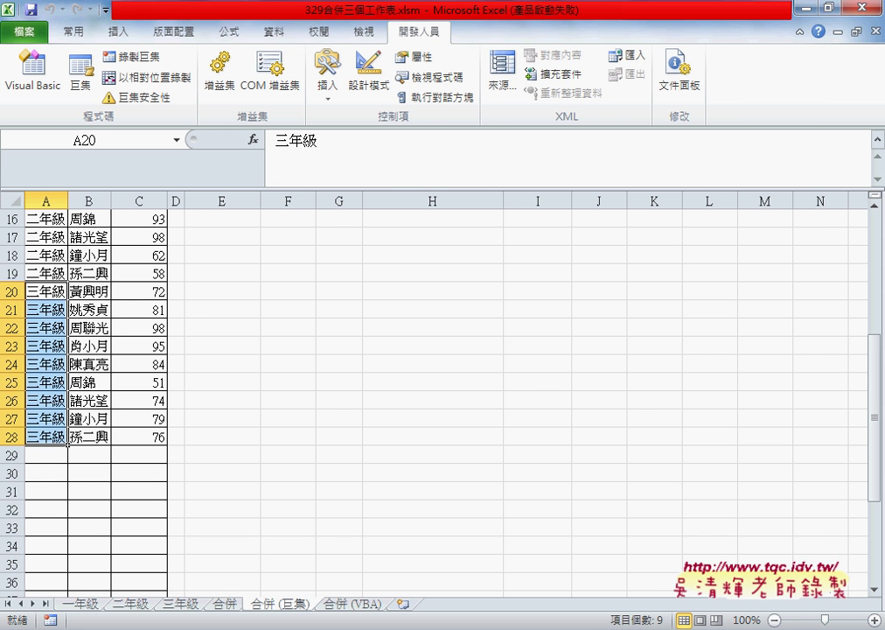
key(alt+F11)
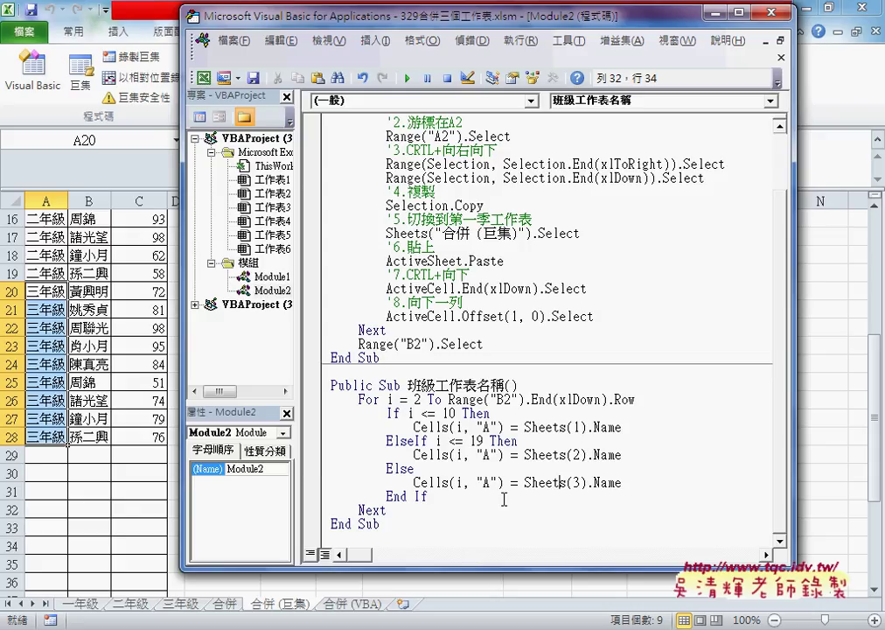
drag(622, 427, 526, 428)
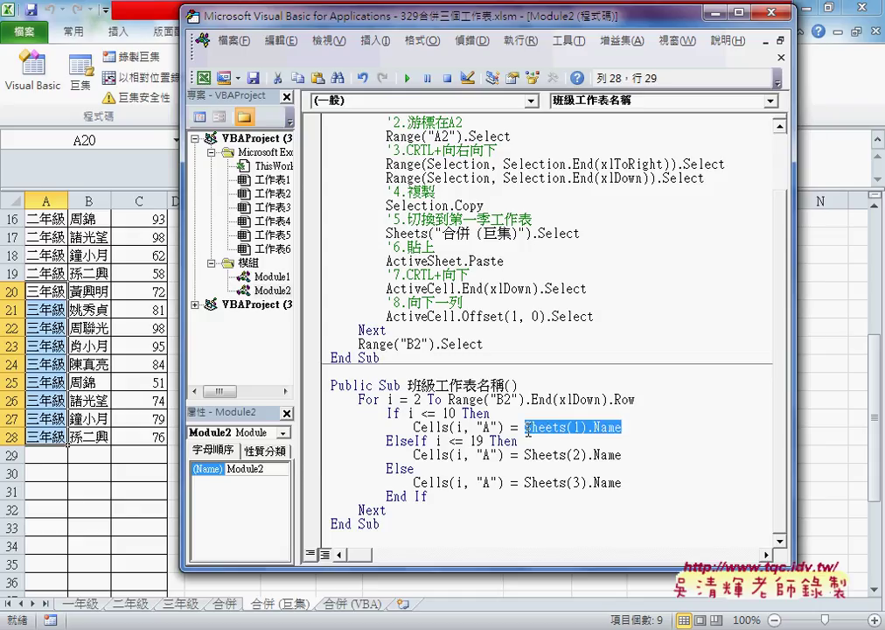
drag(622, 455, 527, 455)
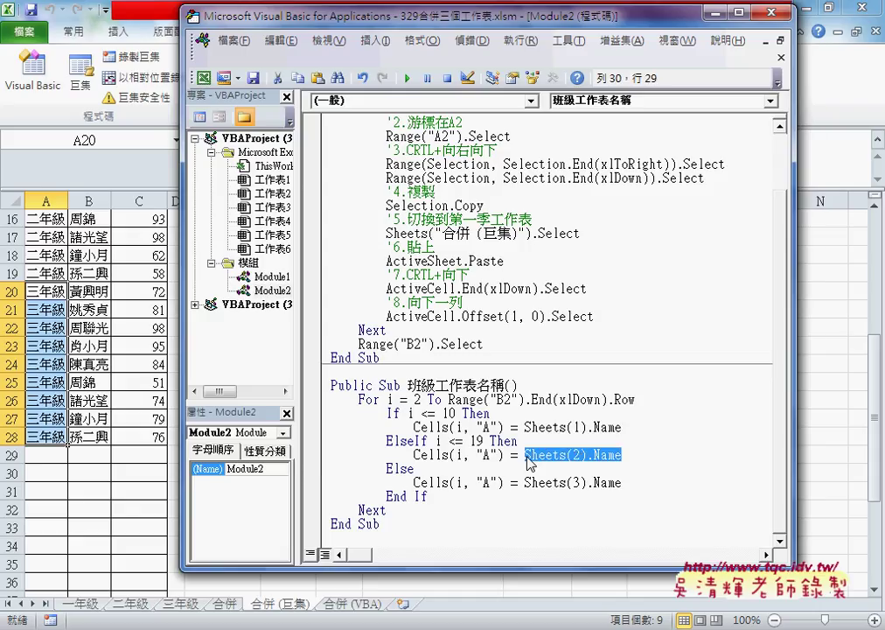
drag(622, 482, 525, 482)
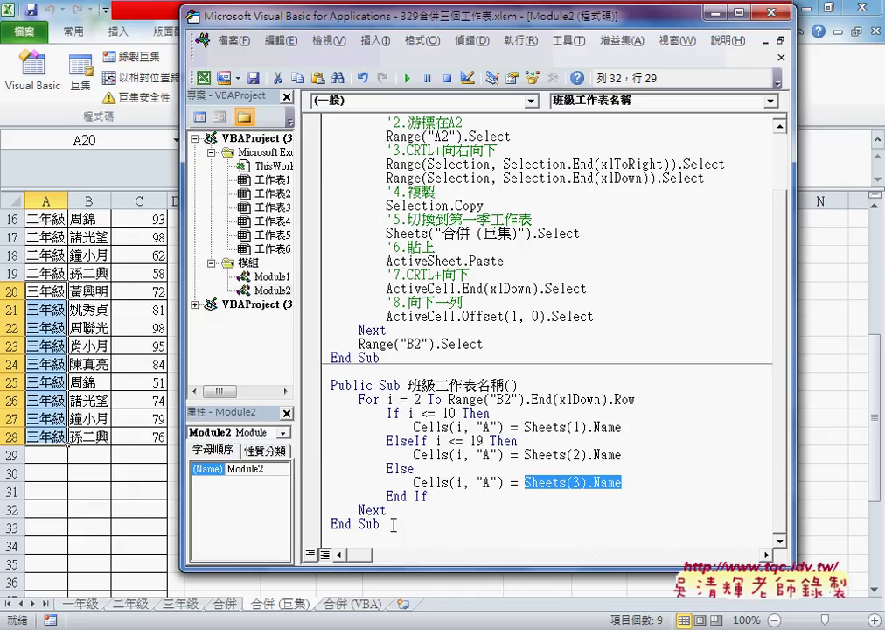
drag(312, 414, 318, 393)
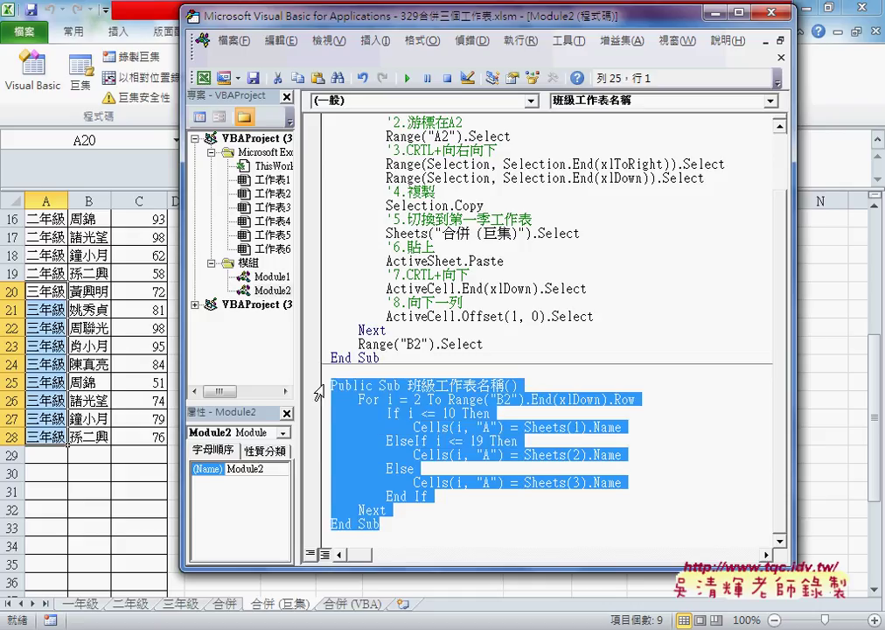
Paste a copy of the procedure below End Sub, rename it 班級工作表名稱_index, and add a line after its header
click(357, 538)
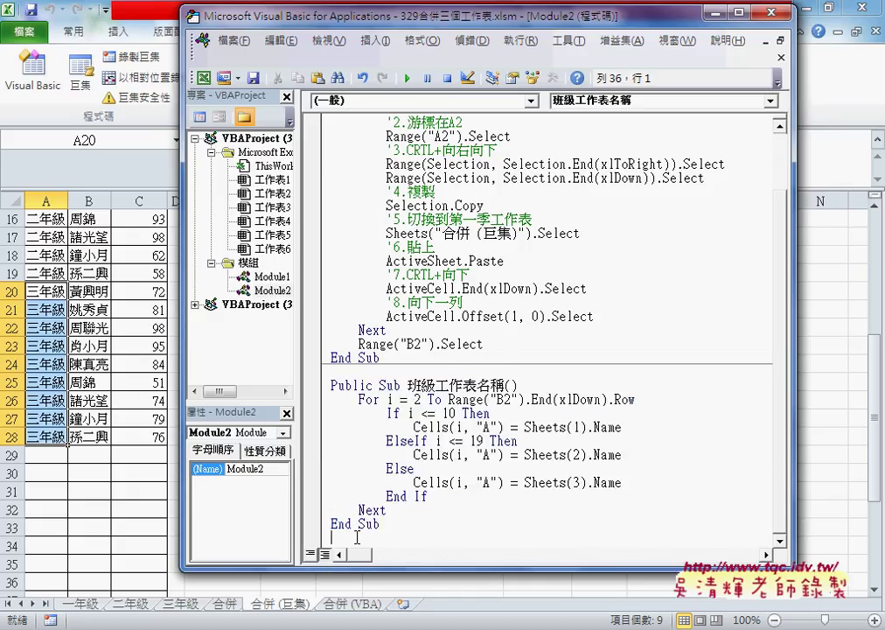
text(Public Sub 班級工作表名稱()     For i = 2 To Range("B2").End(xlDown).Row         If i <= 10 Then             Cells(i, "A") = Sheets(1).Name         ElseIf i <= 19 Then             Cells(i, "A") = Sheets(2).Name         Else             Cells(i, "A") = Sheets(3).Name         End If     Next End Sub)
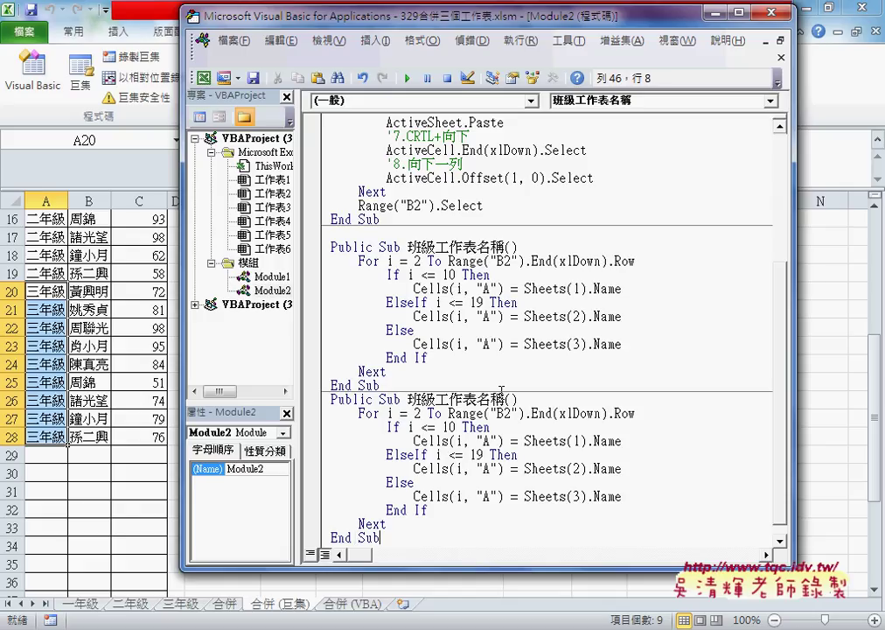
click(531, 398)
text(_)
text(index)
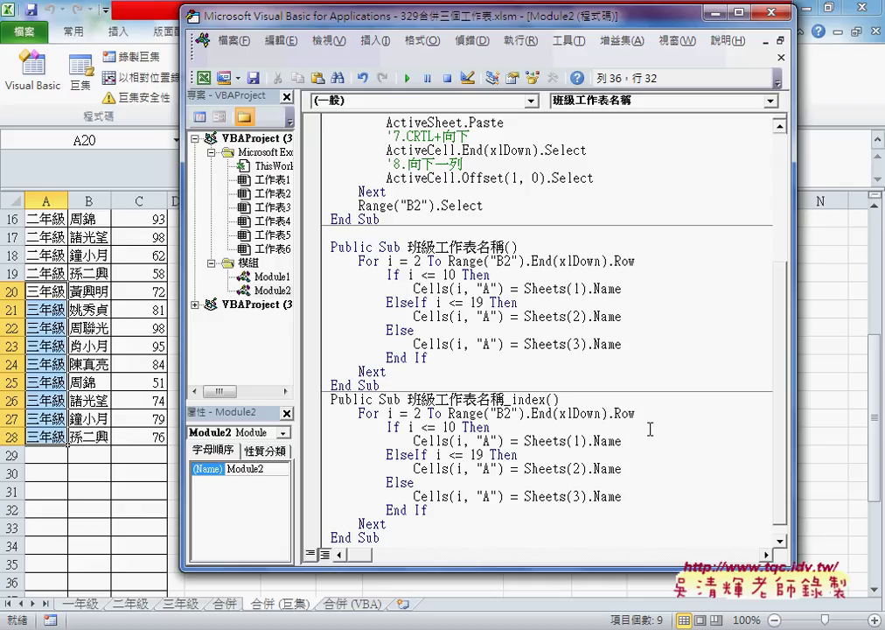
scroll(502, 346, down, 1)
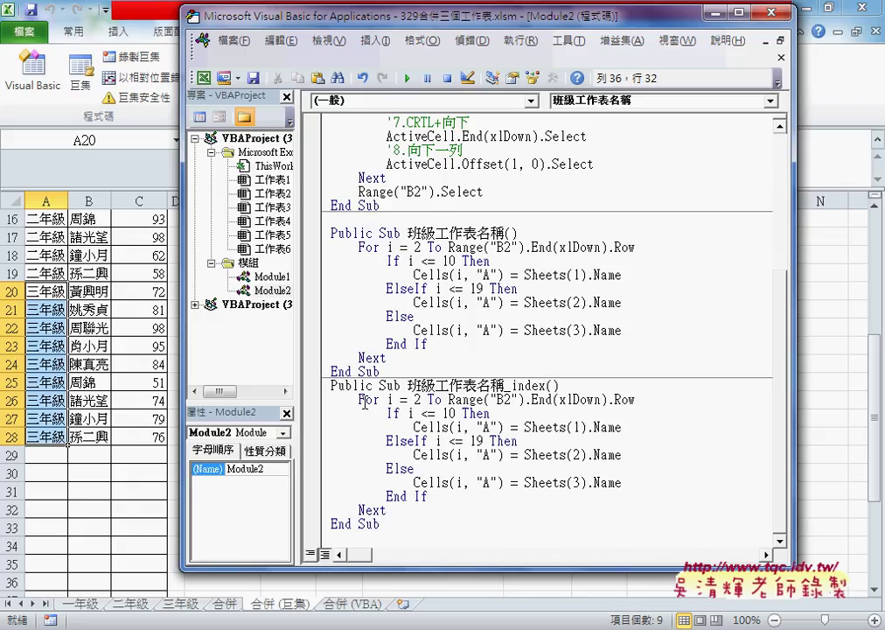
drag(358, 399, 638, 400)
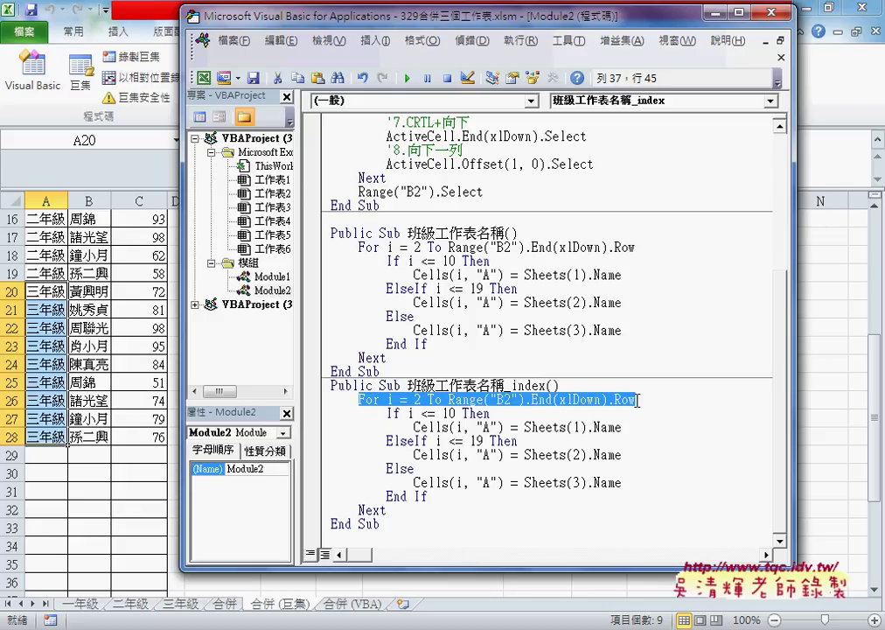
click(606, 386)
key(Return)
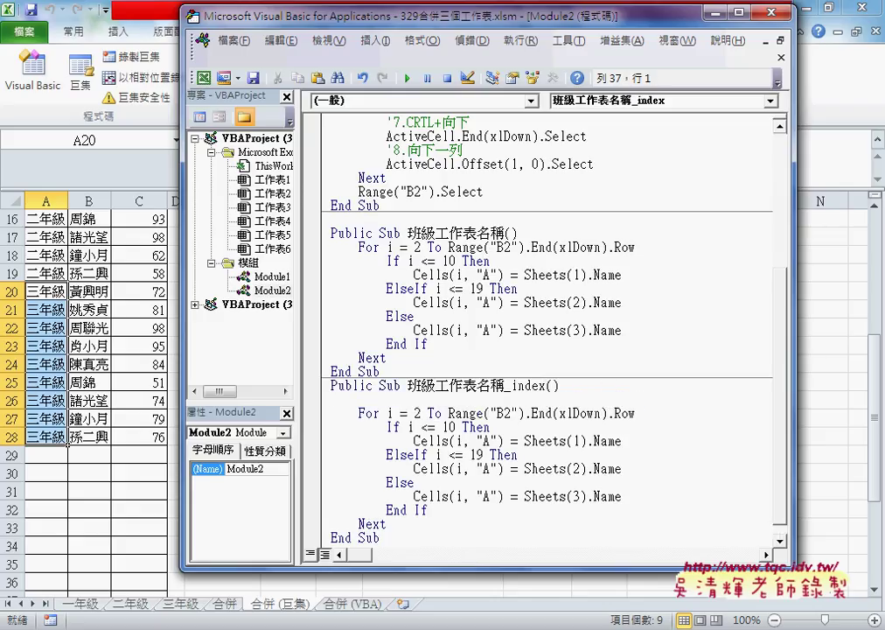
Enter index=1 on the indented new line under the _index header
key(Tab)
text(ind)
text(ex=1)
drag(422, 398, 359, 399)
click(370, 410)
Delete the If, ElseIf, Else and End If lines from the copied loop
drag(414, 482, 332, 426)
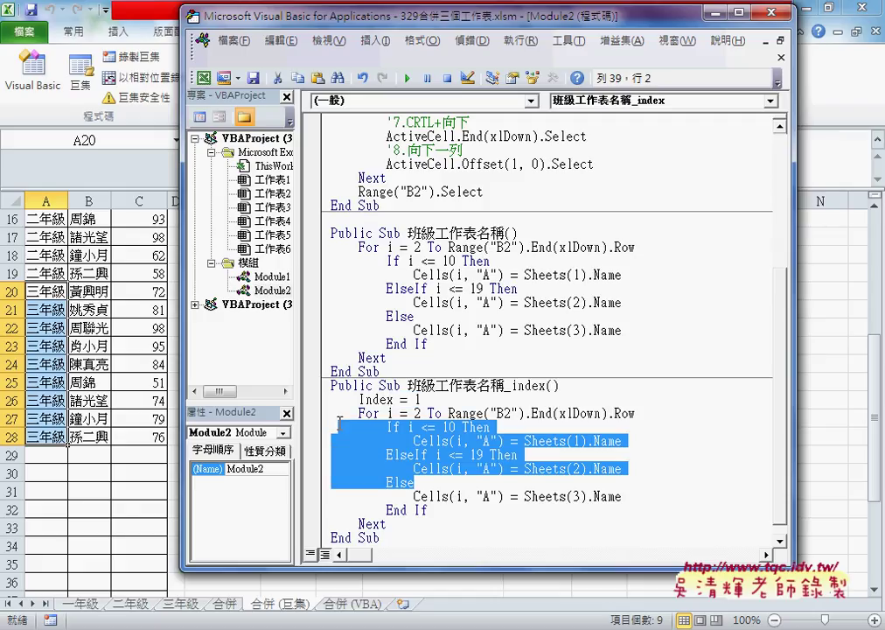
key(Delete)
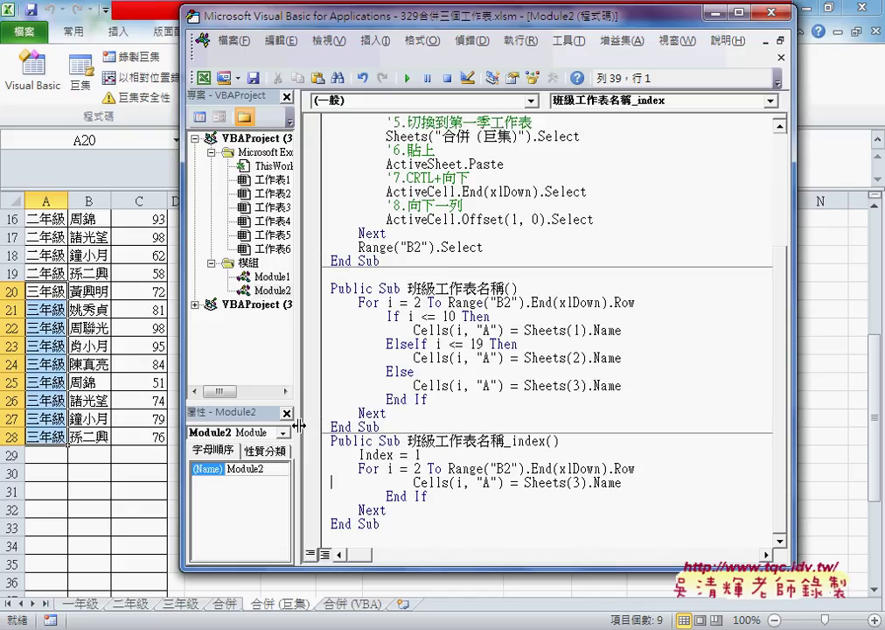
key(End)
key(Down)
key(shift+Home)
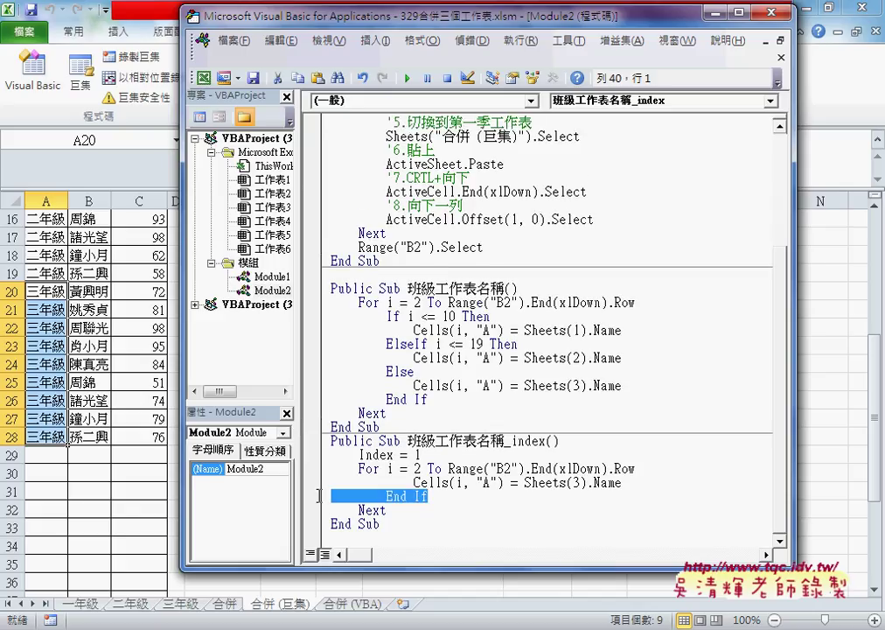
key(Delete)
key(BackSpace)
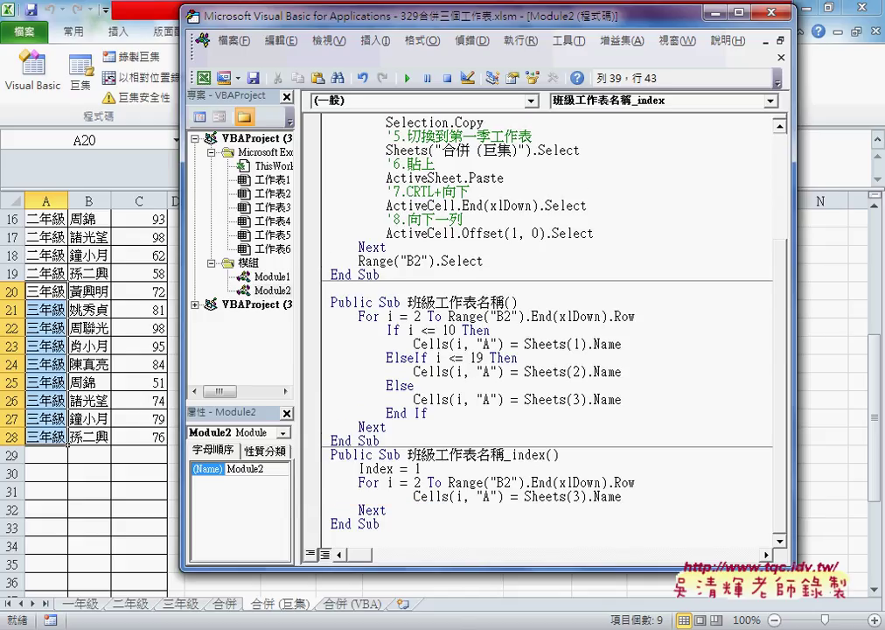
Outdent the remaining Cells line and change Sheets(3) to Sheets(inex)
click(414, 495)
key(BackSpace)
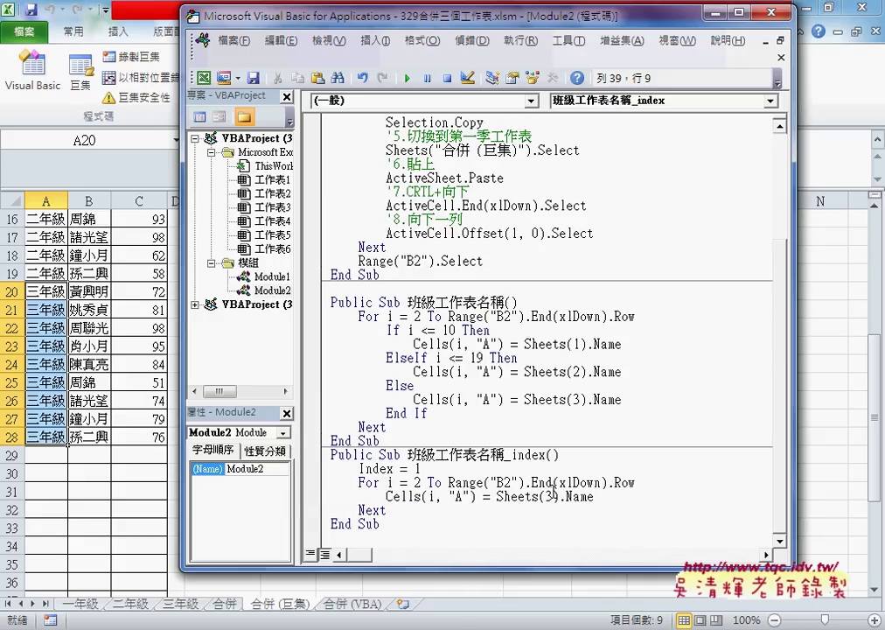
double_click(549, 496)
text(inex)
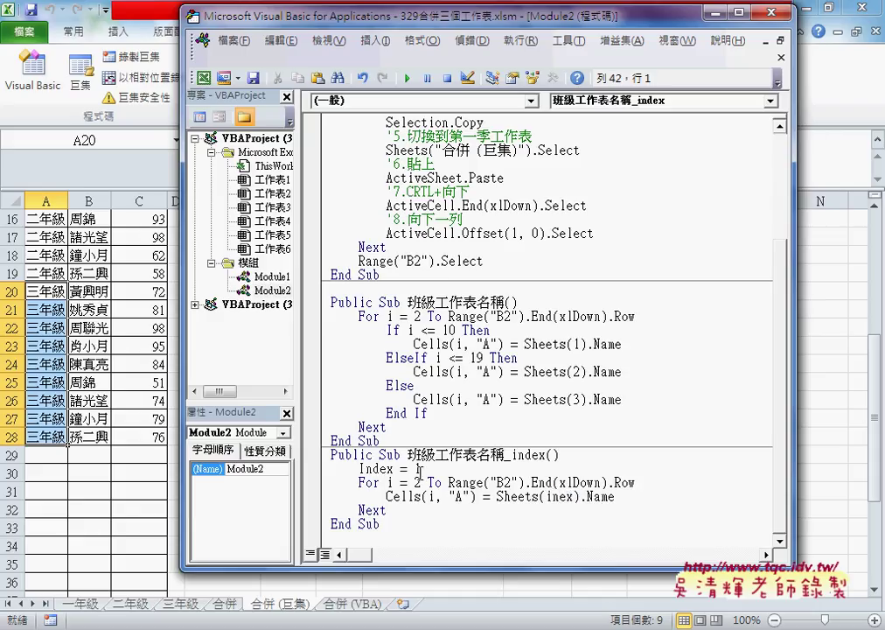
drag(616, 497, 386, 497)
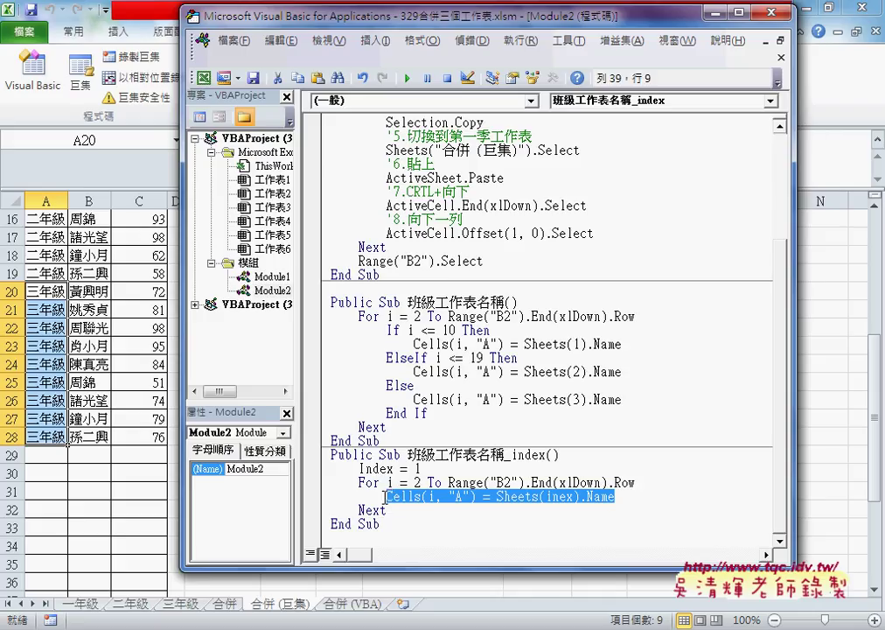
Below the Cells line, add If (i - 1) Mod 9 = 0 Then Index = Index + 1
click(624, 498)
key(Return)
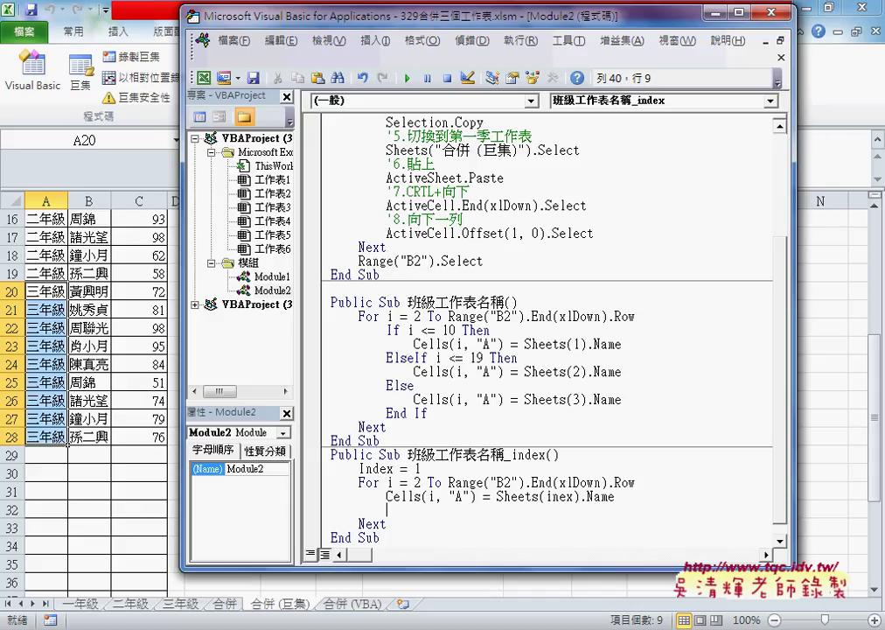
text(if)
text( i)
text(-)
text(1)
key(Left)
key(Left)
key(Left)
text(()
key(End)
text() )
text(mod)
text( 9=)
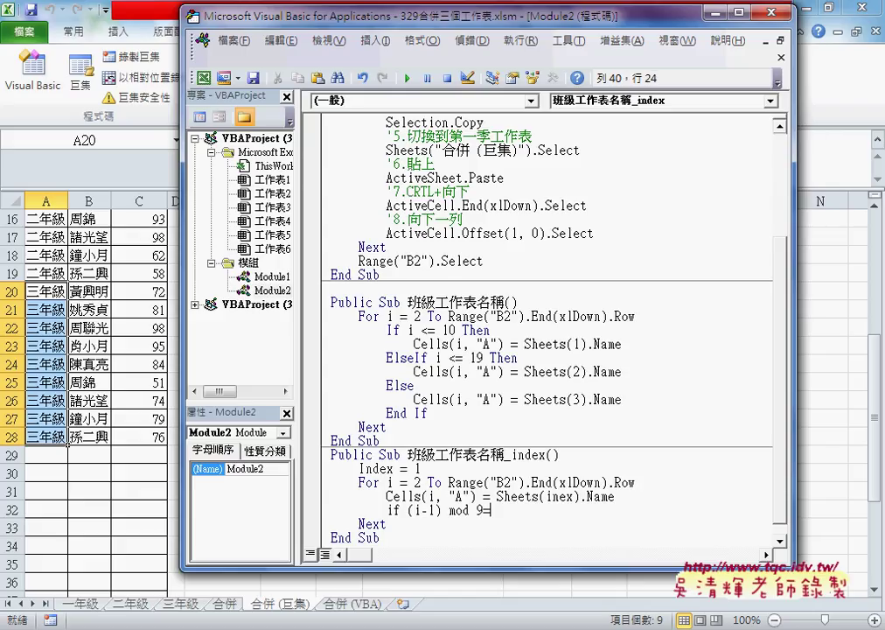
text(0)
text( the)
text(n )
text(ind)
text(ex=)
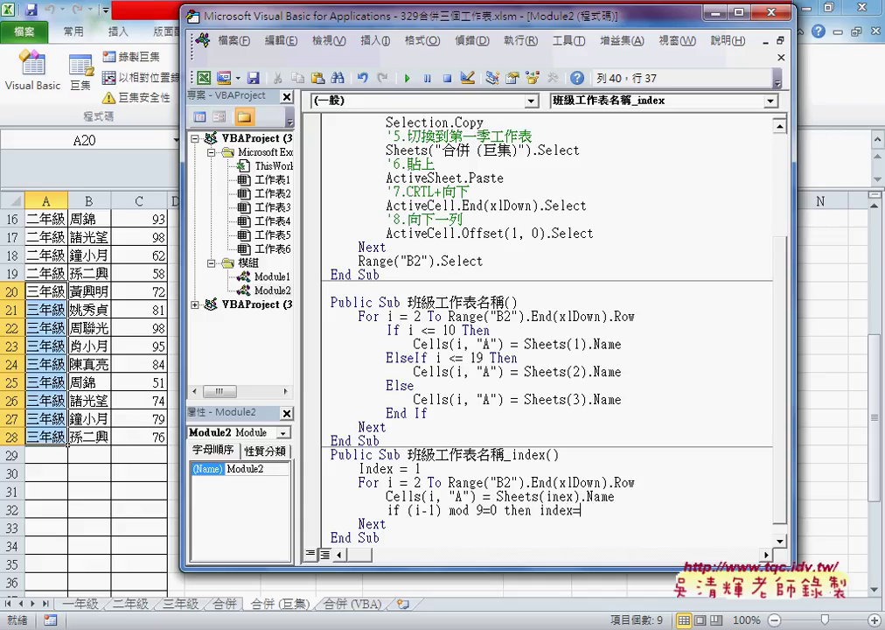
text(index)
text(+1)
key(Down)
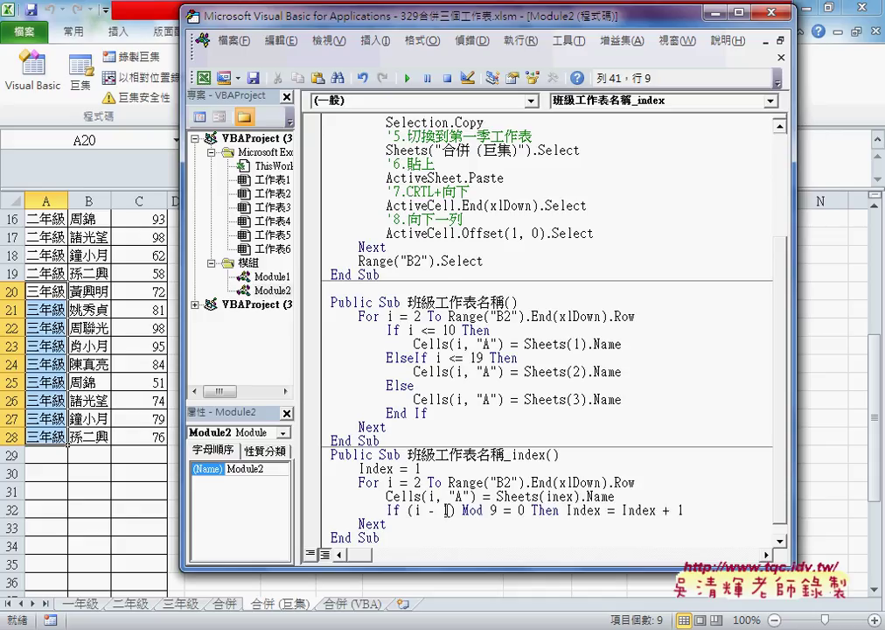
drag(455, 510, 410, 510)
click(490, 510)
drag(684, 510, 643, 510)
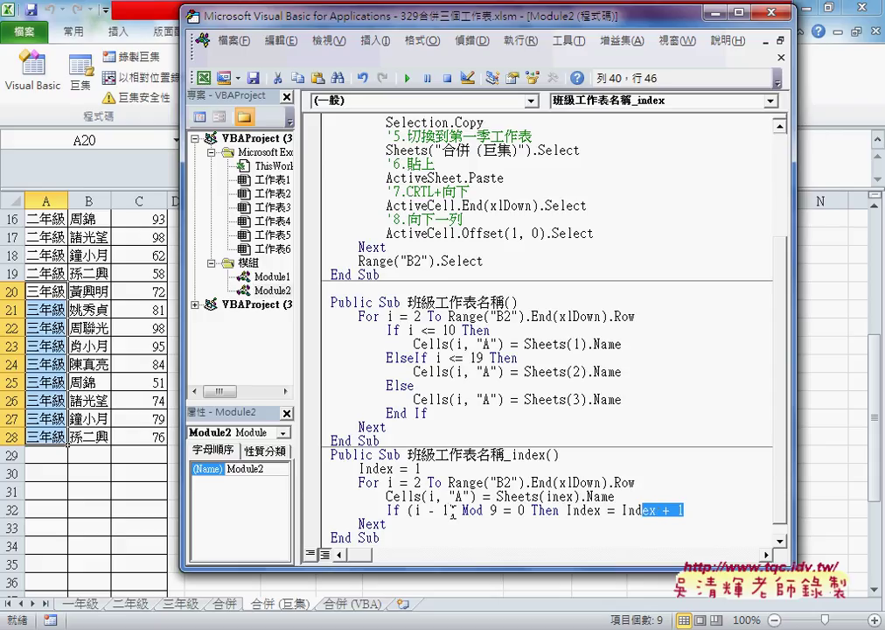
mouse_move(452, 510)
mouse_down()
mouse_move(410, 510)
mouse_move(453, 510)
mouse_up()
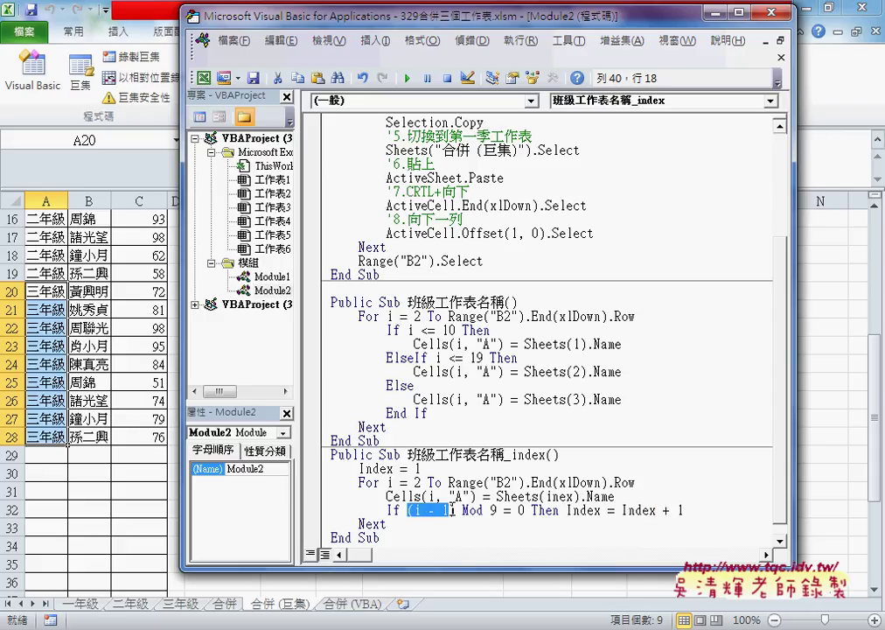
key(shift+Right)
drag(560, 511, 691, 509)
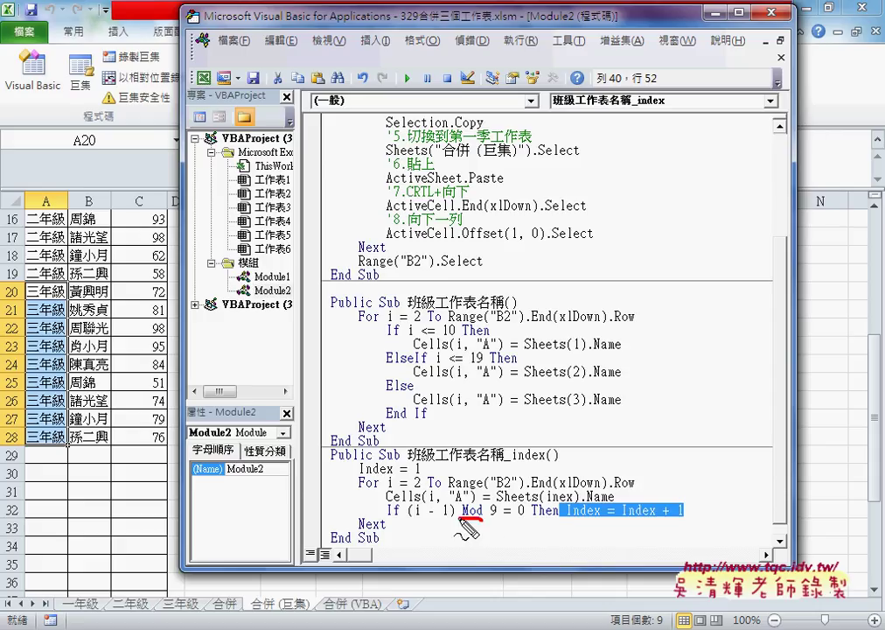
drag(458, 522, 482, 519)
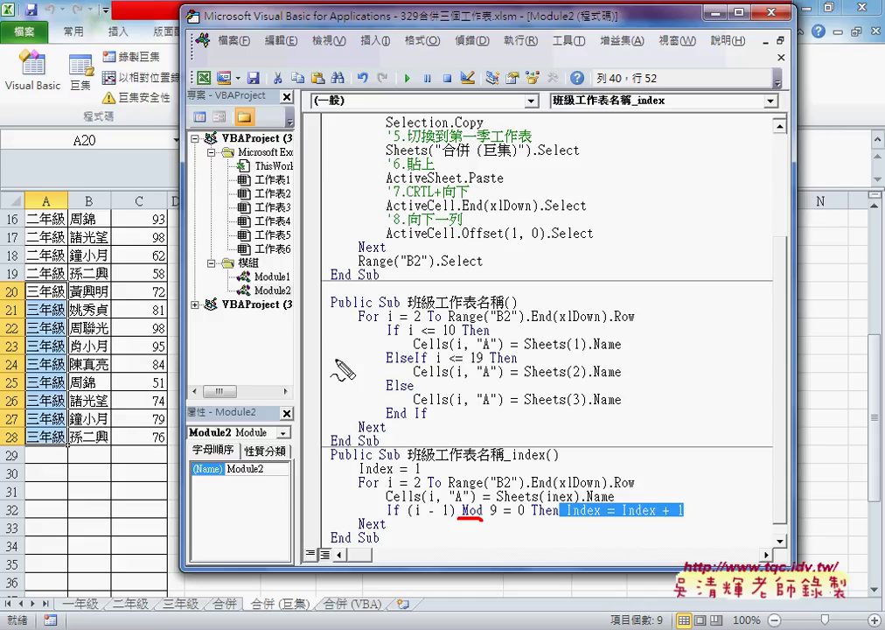
Tick both macro versions, mark the Sheets(2)/Sheets(3) lines, and underline the Mod 9 = 0 test
drag(316, 352, 336, 350)
drag(313, 496, 332, 494)
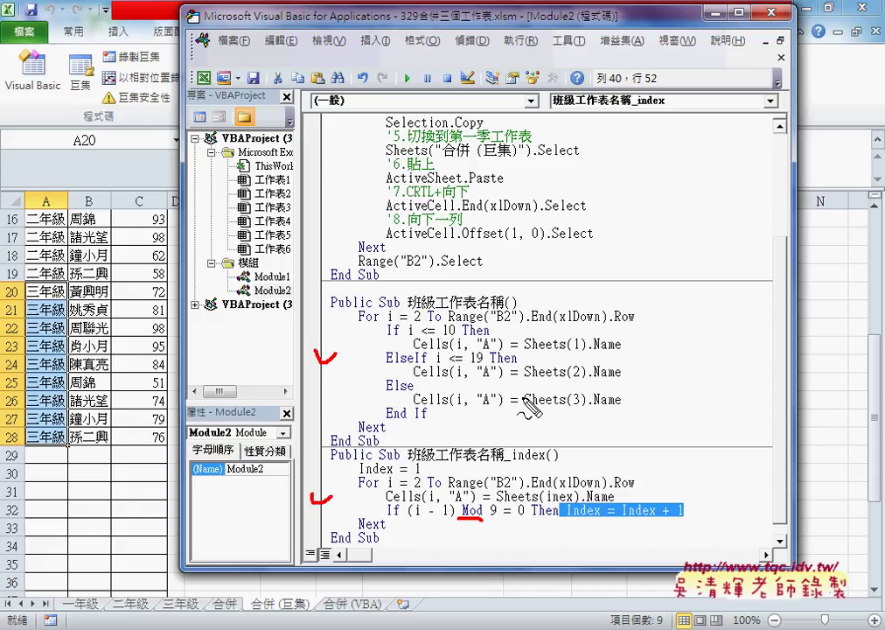
mouse_move(646, 367)
mouse_down()
mouse_move(699, 433)
mouse_move(661, 470)
mouse_move(674, 466)
mouse_up()
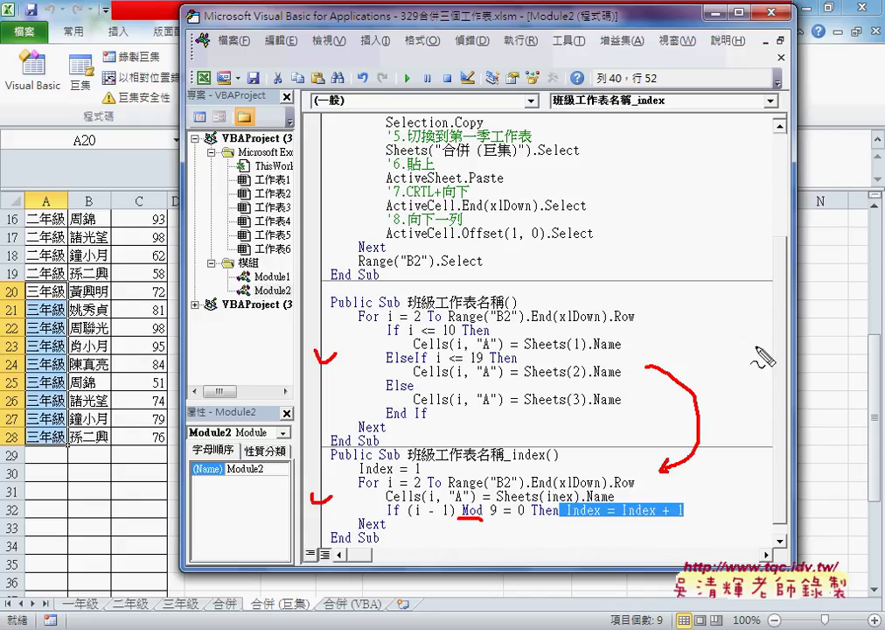
mouse_move(492, 518)
mouse_down()
mouse_move(504, 507)
mouse_move(504, 519)
mouse_up()
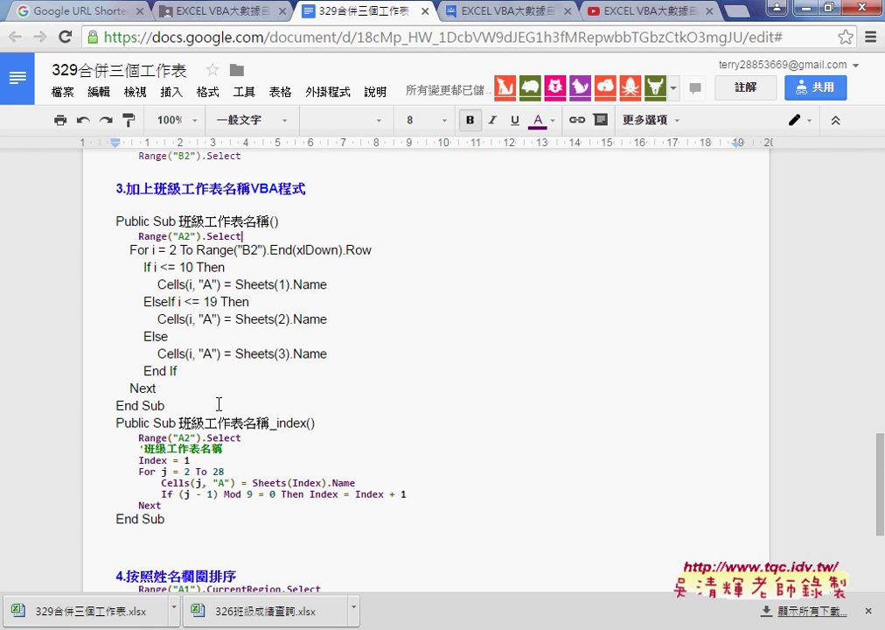
Format the 班級工作表名稱 macro's body through End Sub with Code Pretty syntax colouring
drag(243, 236, 125, 236)
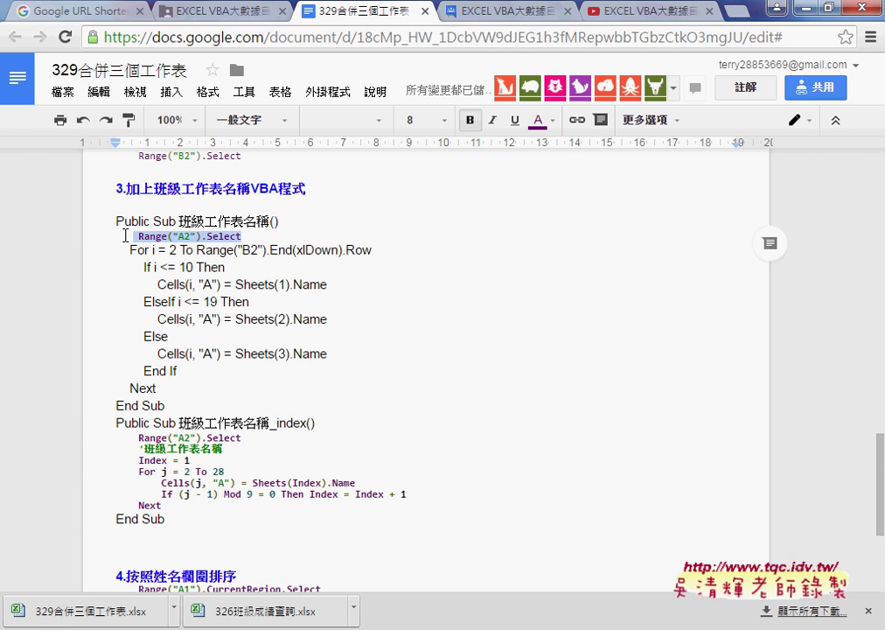
mouse_move(166, 405)
mouse_down()
mouse_move(90, 255)
mouse_move(118, 236)
mouse_up()
click(326, 92)
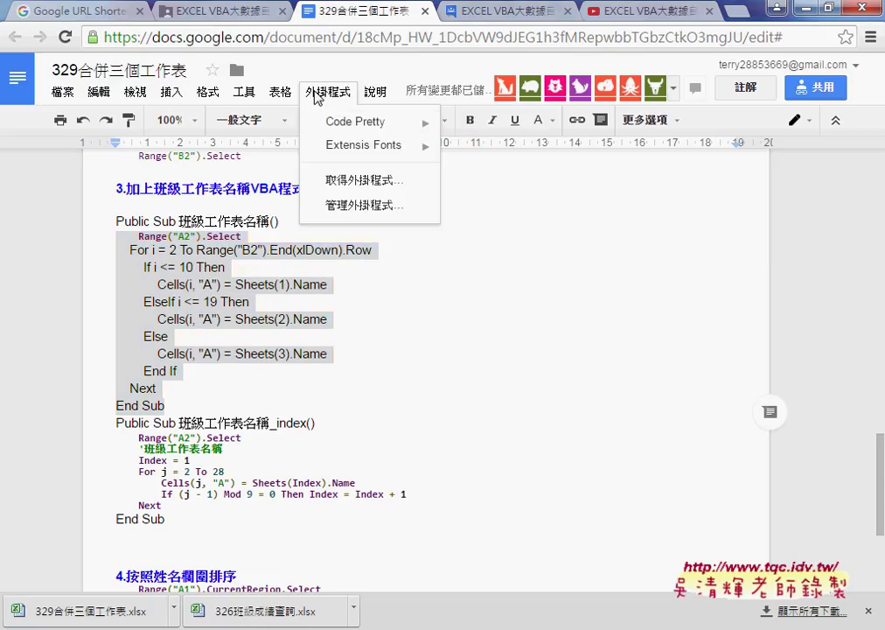
mouse_move(341, 121)
click(479, 128)
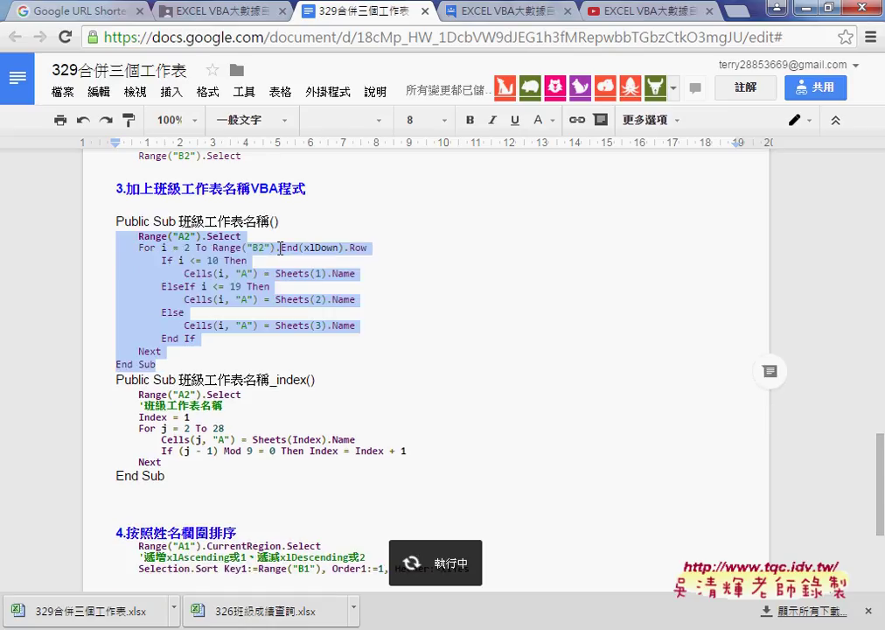
Apply the same Code Pretty formatting to the _index macro's body
drag(172, 478, 101, 392)
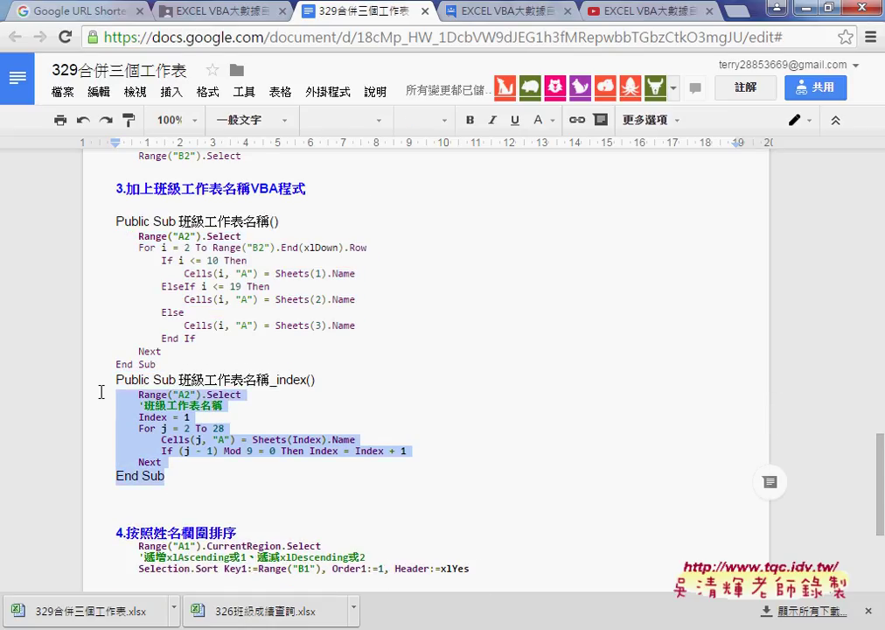
click(328, 92)
mouse_move(346, 122)
click(481, 128)
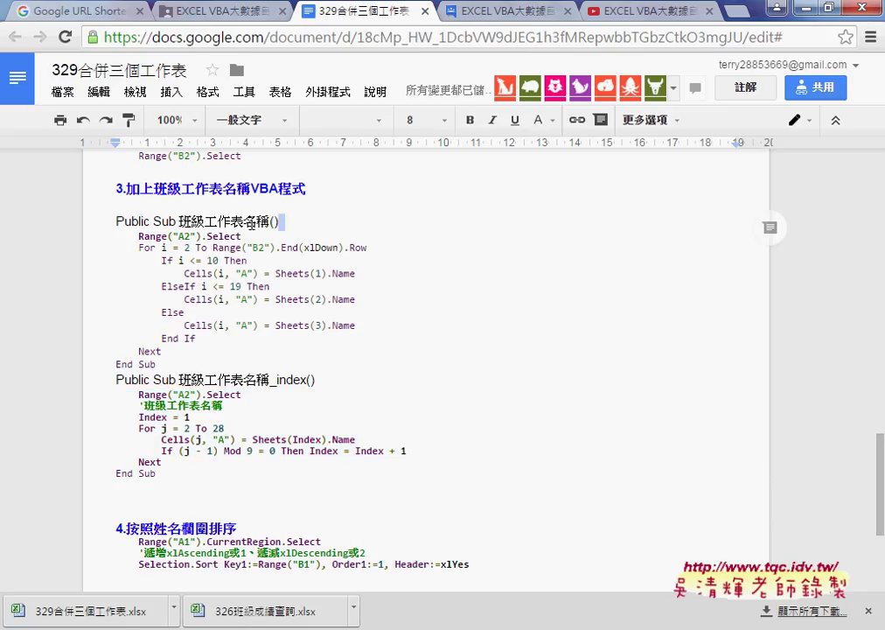
Make the Public Sub 班級工作表名稱() and 班級工作表名稱_index() header lines bold red
drag(303, 223, 114, 220)
click(470, 120)
click(549, 122)
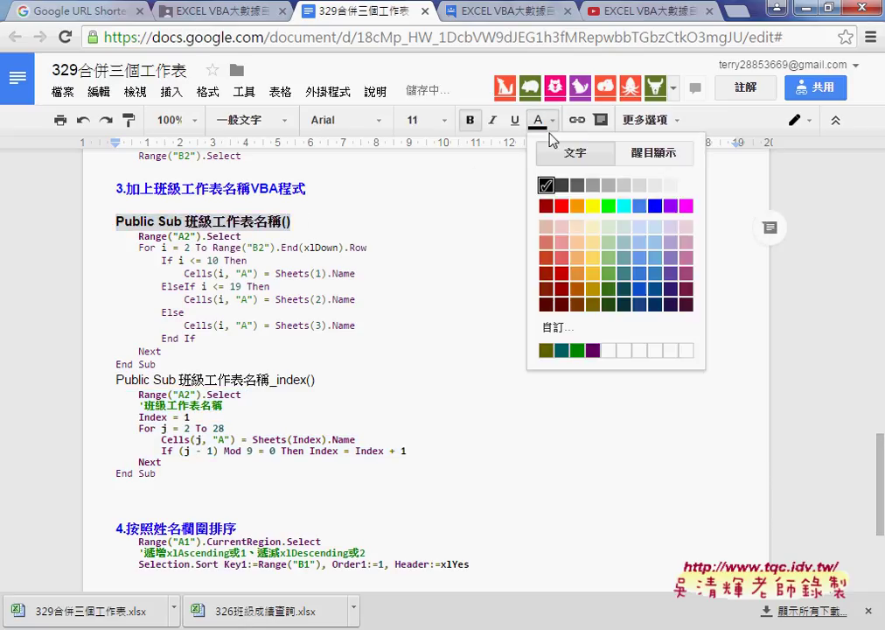
click(555, 203)
drag(332, 380, 112, 380)
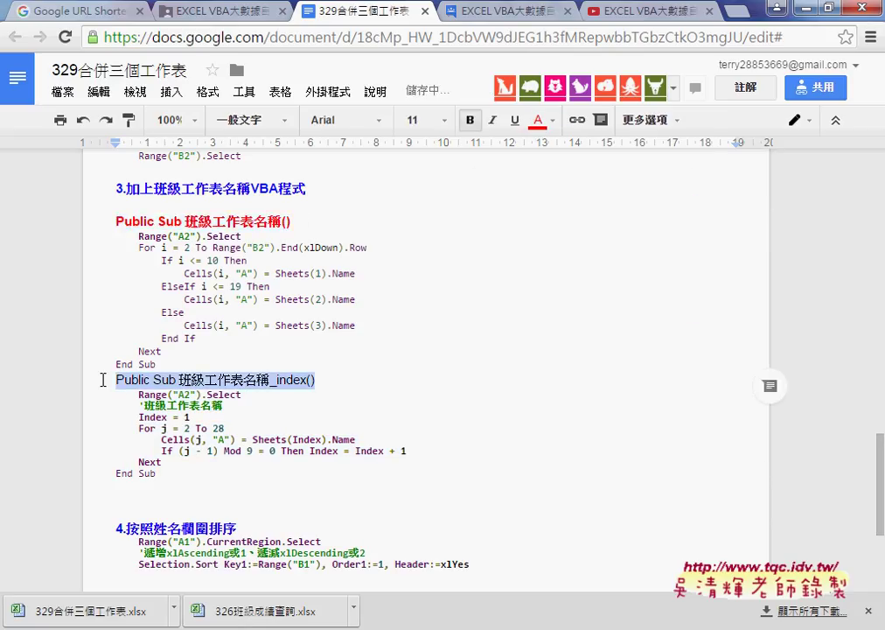
click(538, 120)
click(561, 203)
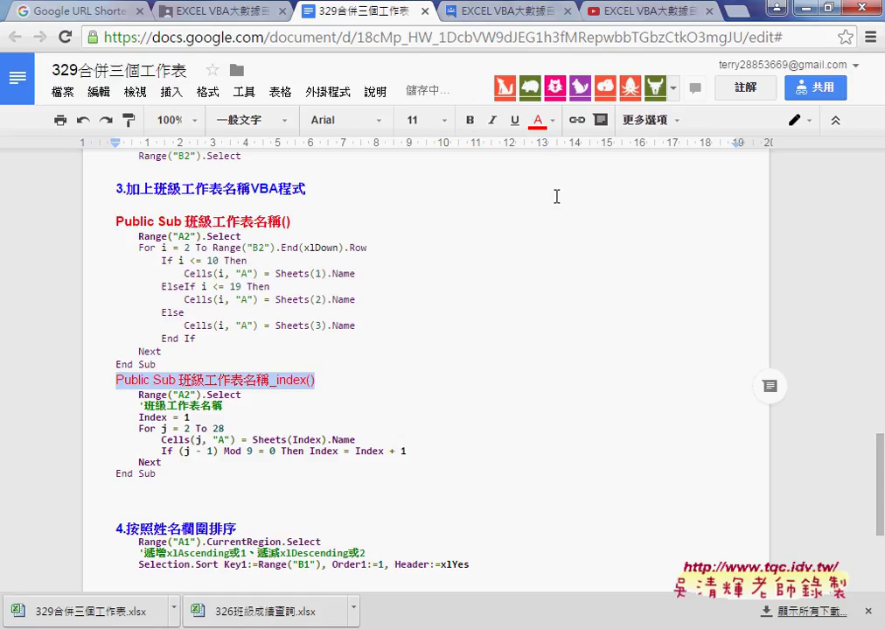
click(473, 119)
click(458, 331)
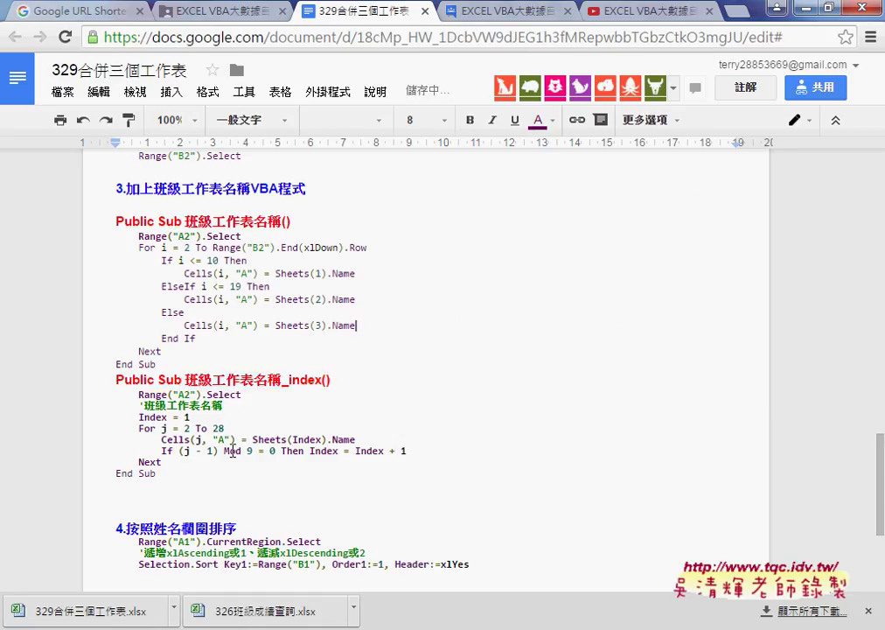
Give the word Mod in the _index loop a yellow highlight
double_click(232, 450)
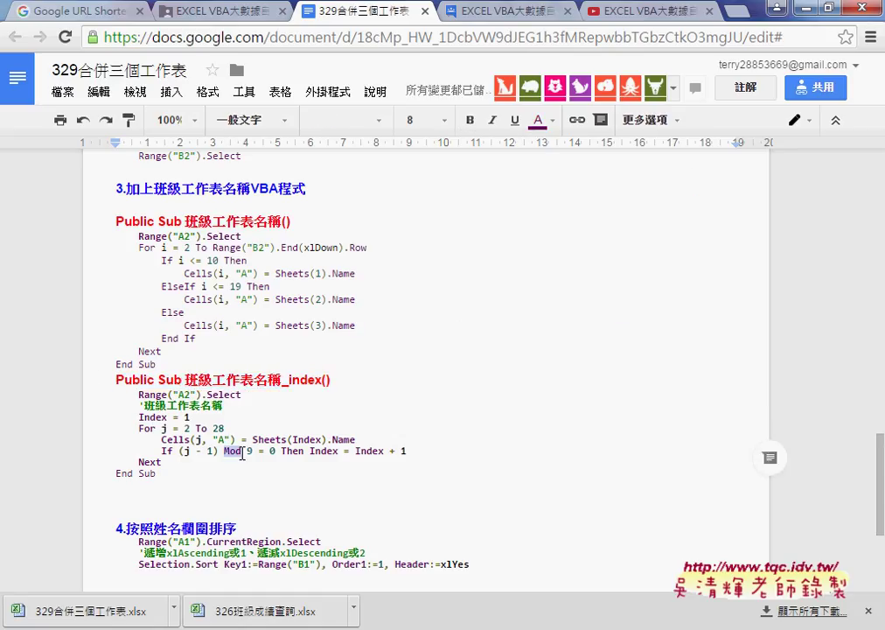
click(538, 120)
click(654, 152)
click(592, 225)
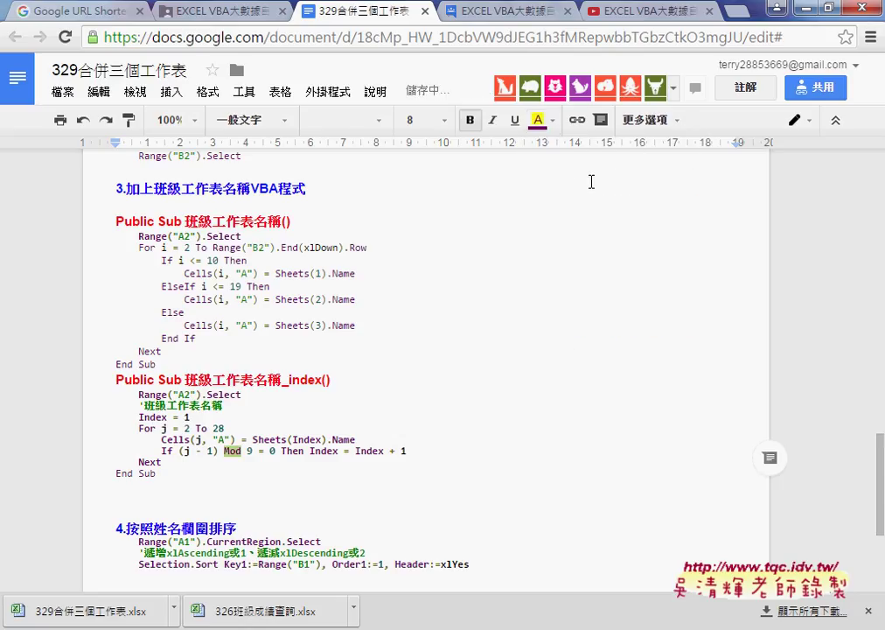
click(543, 121)
click(578, 153)
click(451, 312)
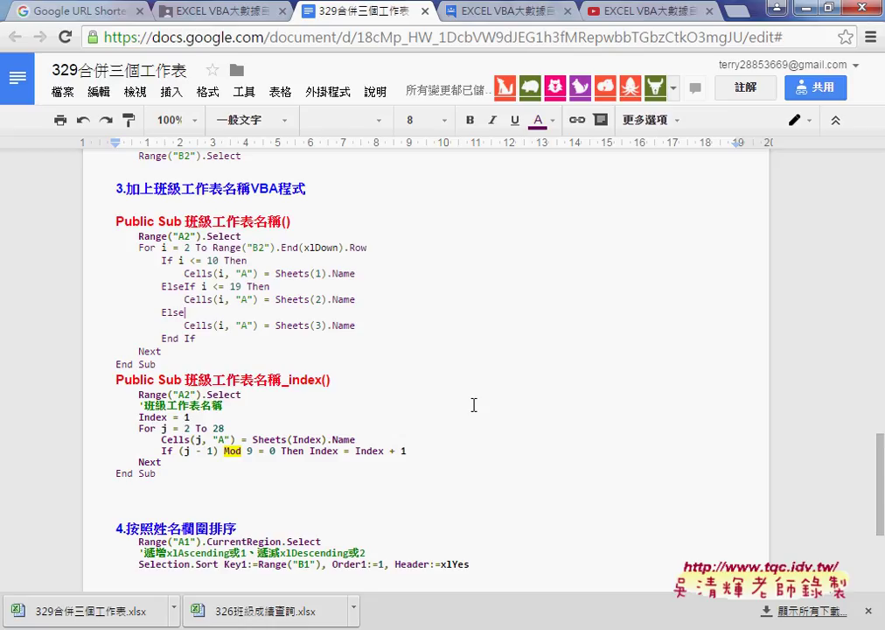
Set the code of the _index macro and the first macro to font size 12
drag(175, 477, 103, 397)
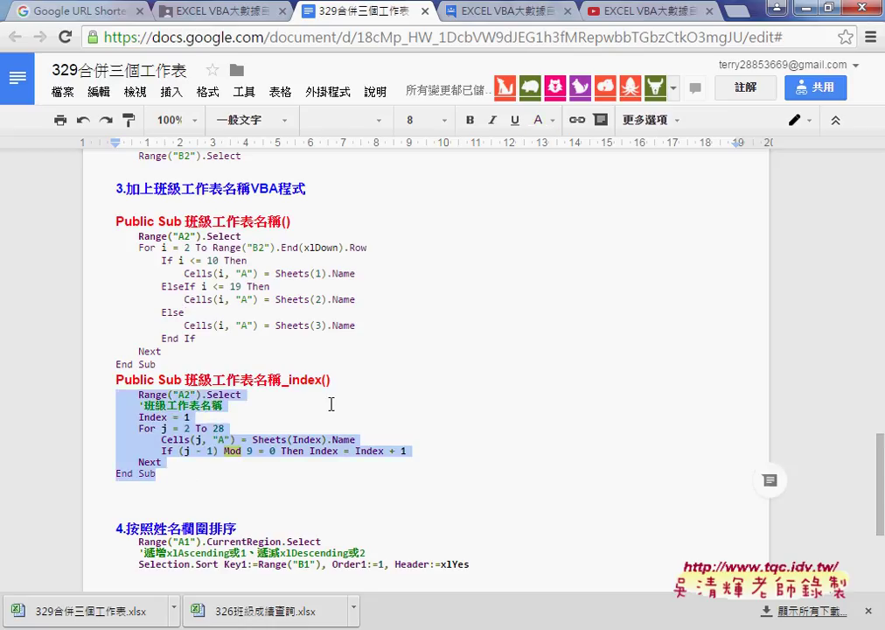
click(450, 123)
click(438, 247)
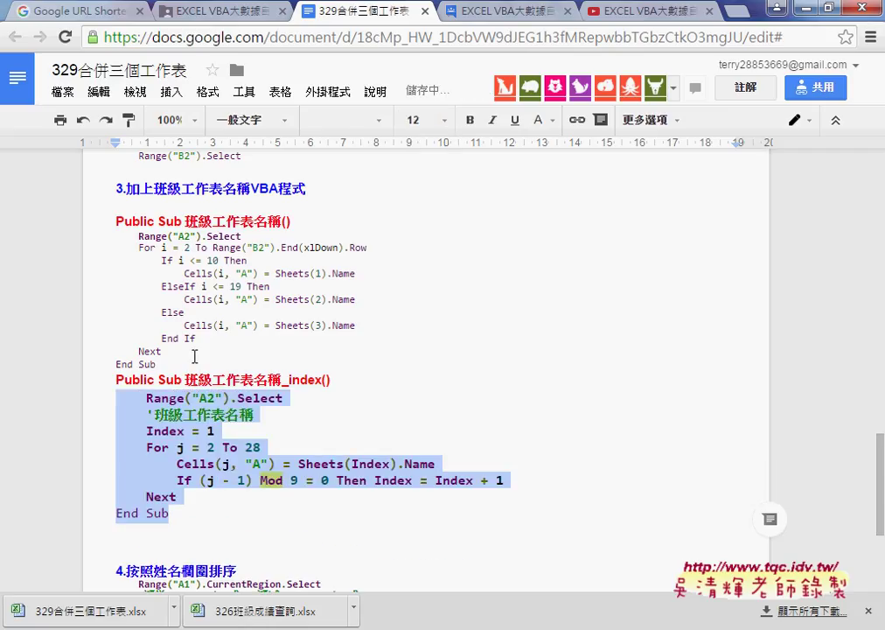
drag(223, 360, 95, 236)
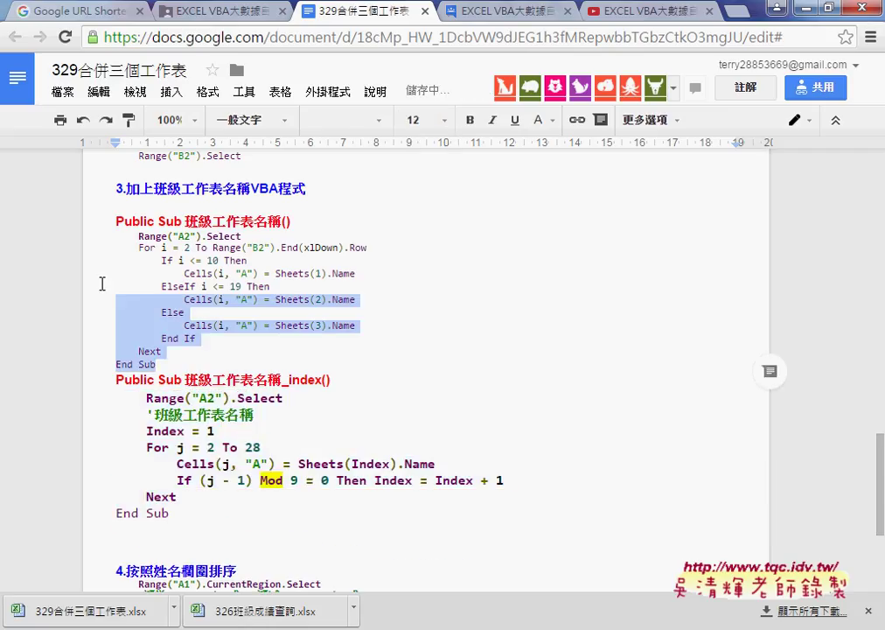
click(443, 120)
click(448, 248)
click(479, 345)
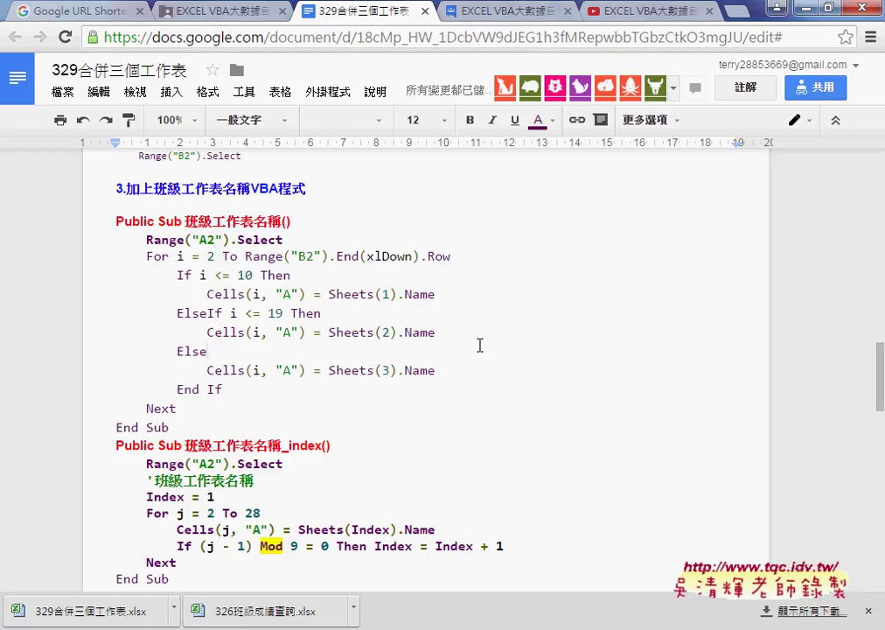
scroll(484, 350, down, 6)
scroll(490, 352, up, 3)
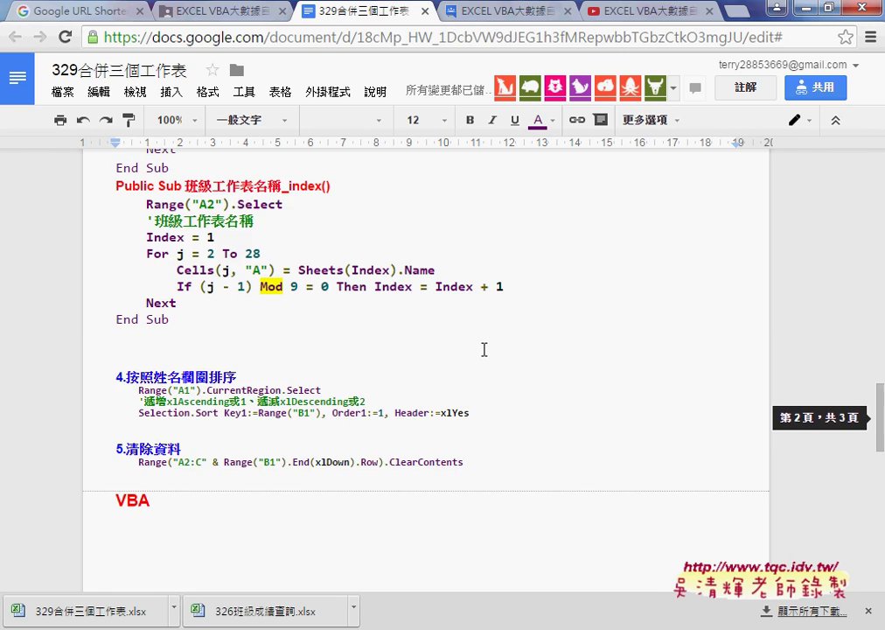